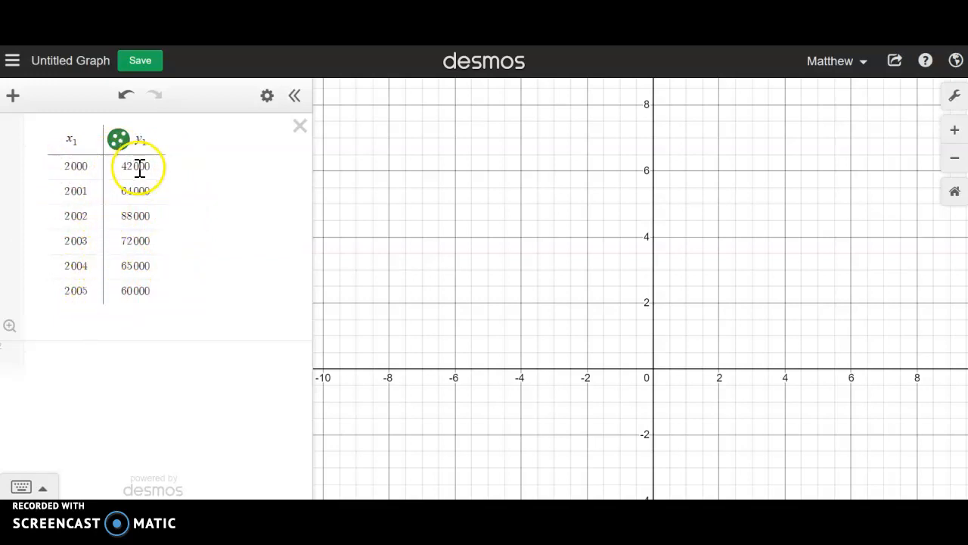
Zoom out and pan the graph to find the plotted points of the data table
drag(804, 298, 496, 220)
scroll(496, 219, down, 10)
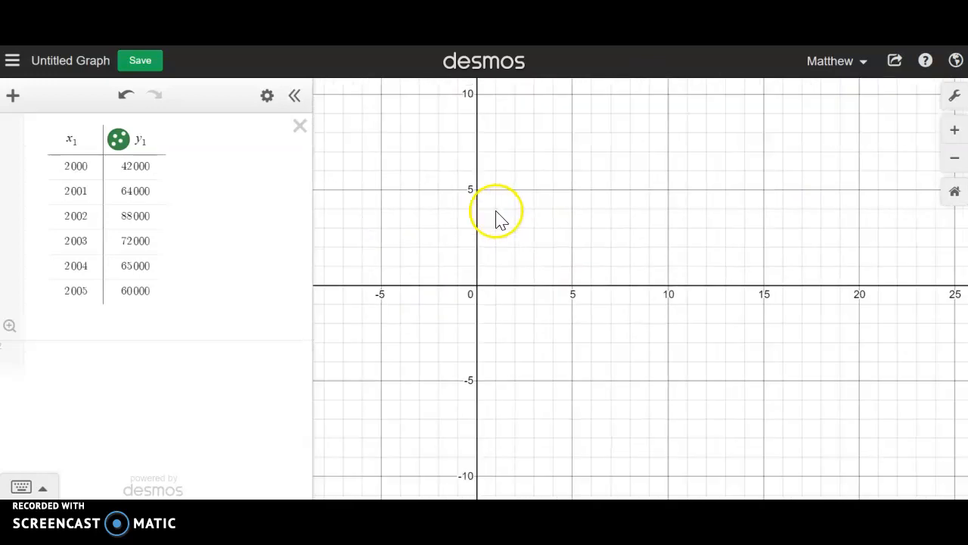
scroll(566, 186, down, 7)
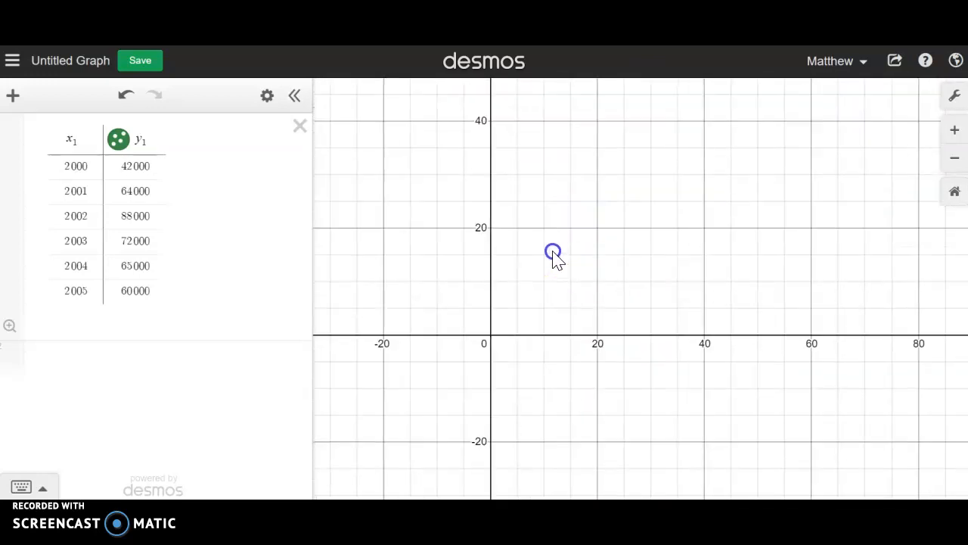
scroll(573, 199, down, 3)
drag(615, 147, 608, 243)
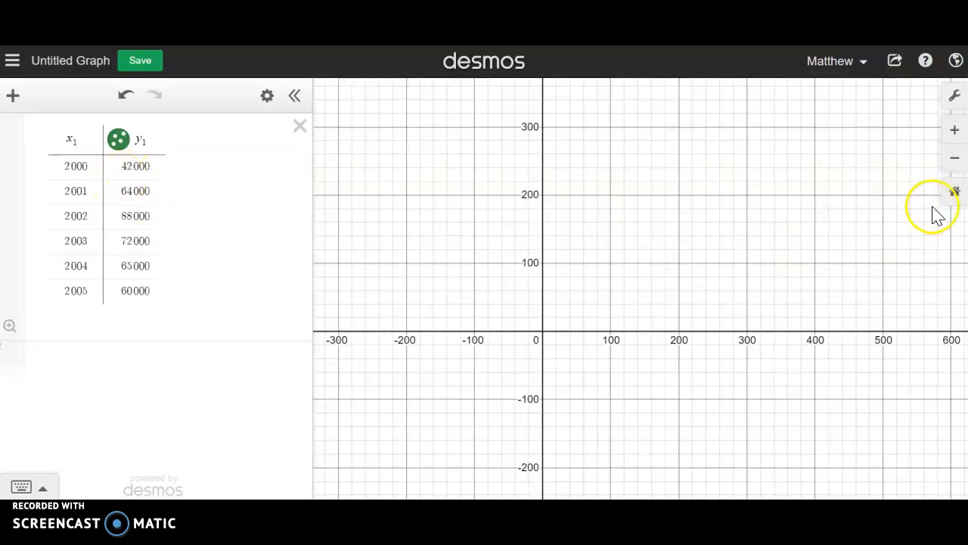
click(954, 159)
click(955, 161)
click(955, 161)
click(954, 160)
click(955, 160)
click(954, 161)
click(954, 161)
drag(758, 137, 648, 383)
drag(598, 189, 586, 230)
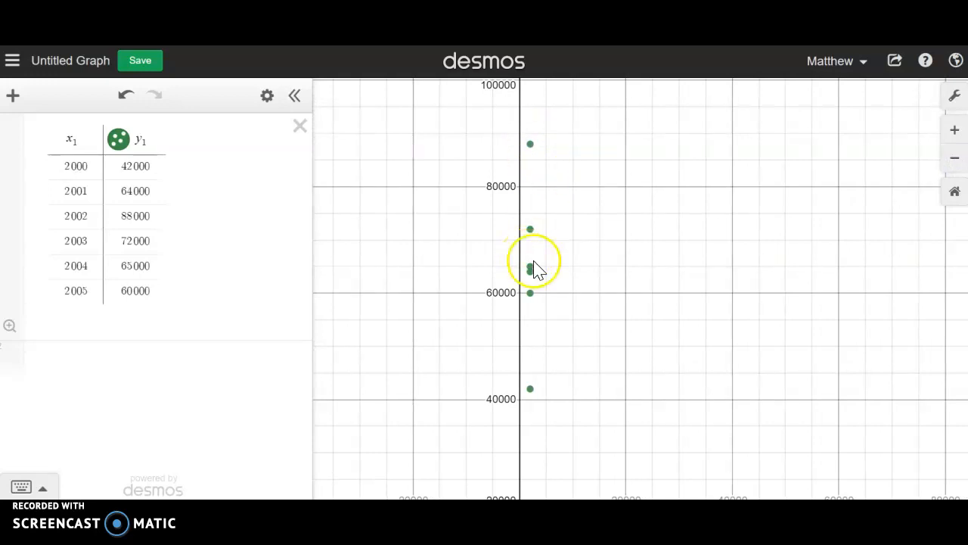
scroll(553, 277, up, 5)
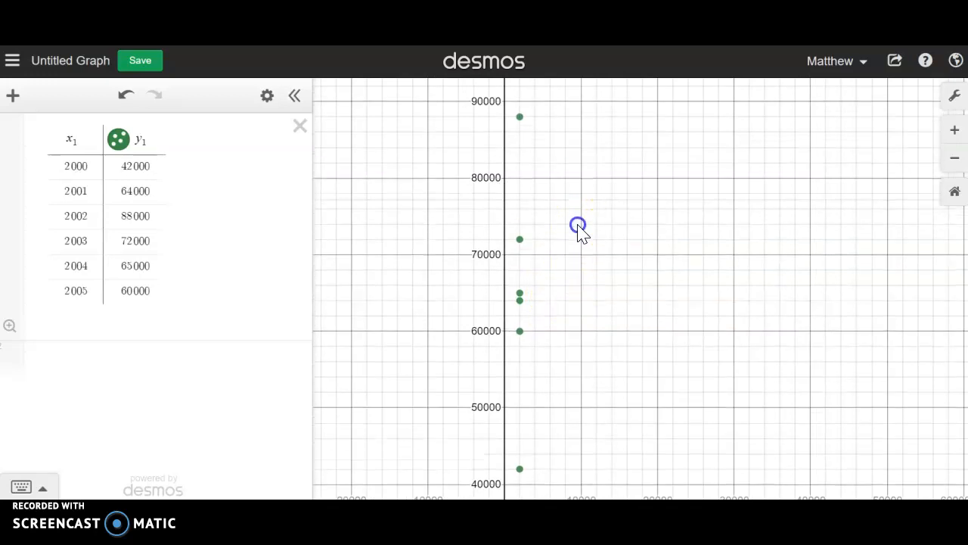
drag(577, 223, 574, 211)
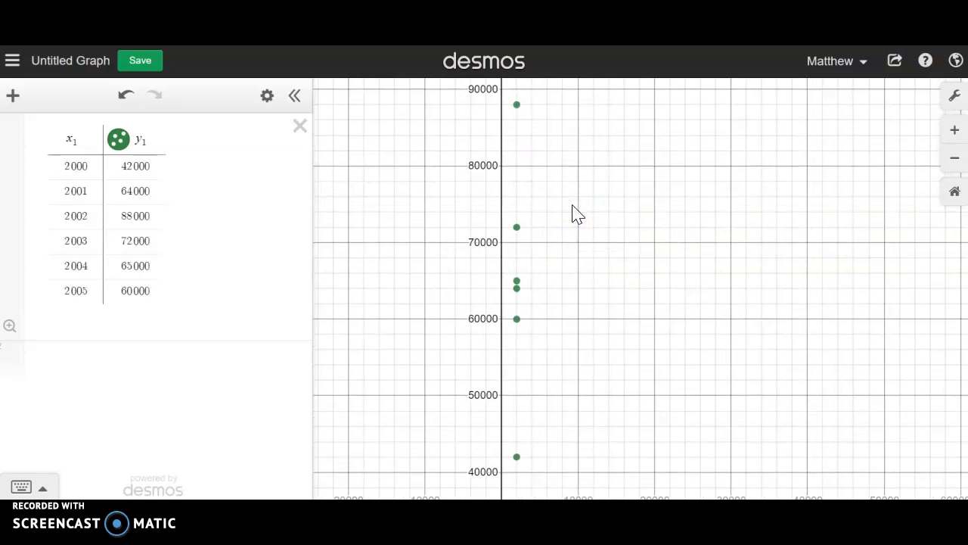
click(851, 203)
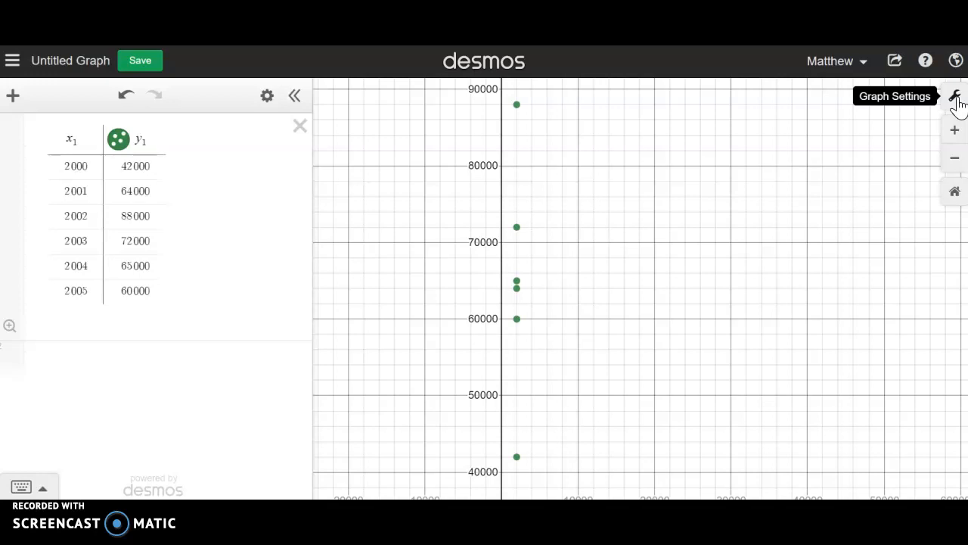
Set the graph's x-axis range from 1999 to 2006 with a step of 1
click(956, 98)
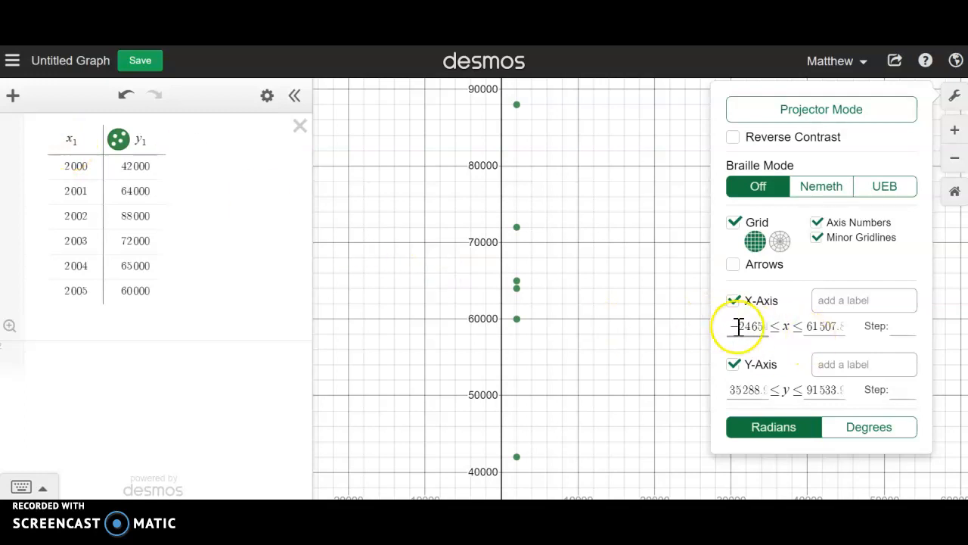
click(756, 331)
key(ctrl+a)
key(BackSpace)
double_click(814, 328)
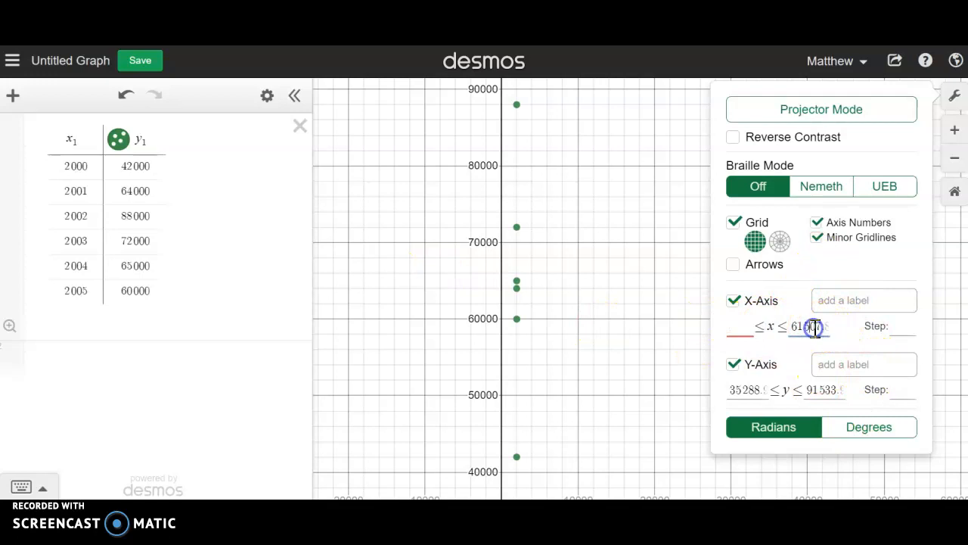
key(BackSpace)
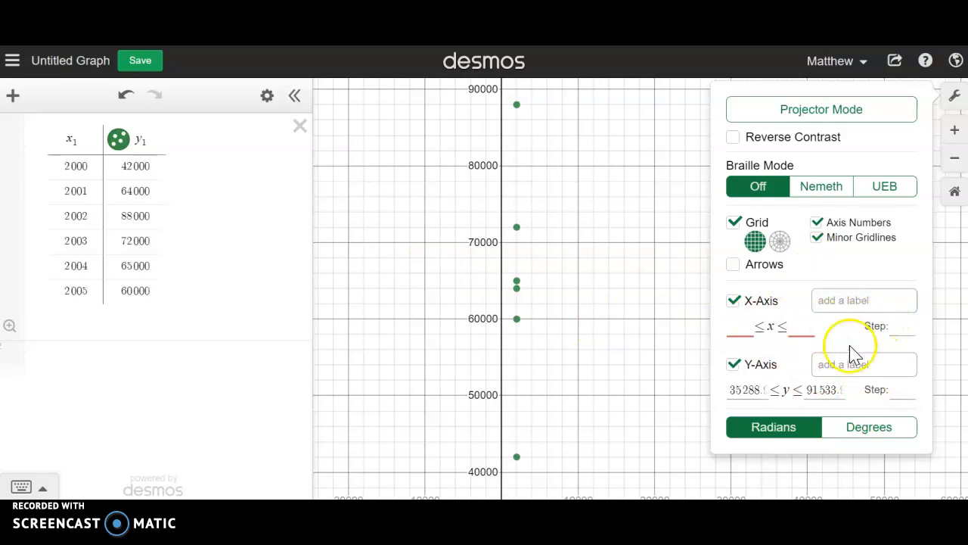
click(739, 326)
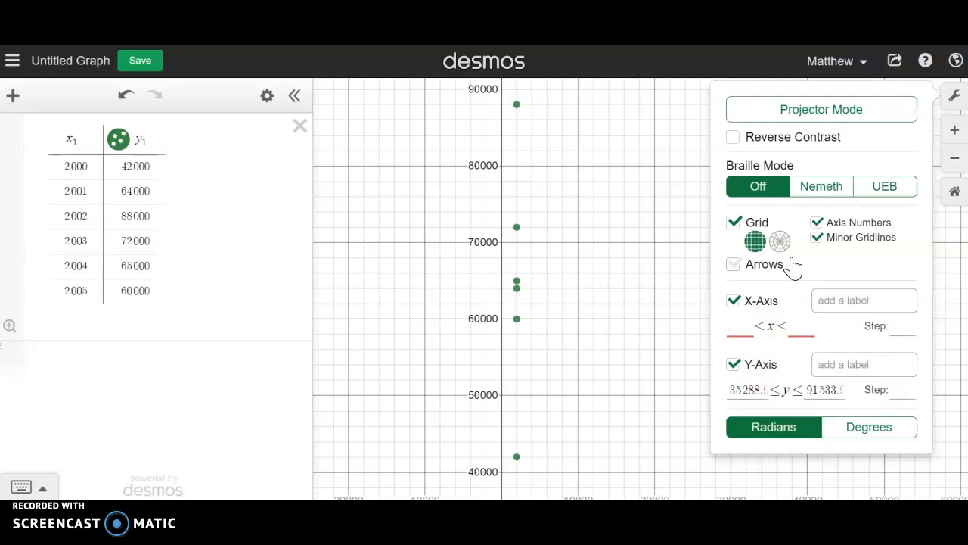
text(1999)
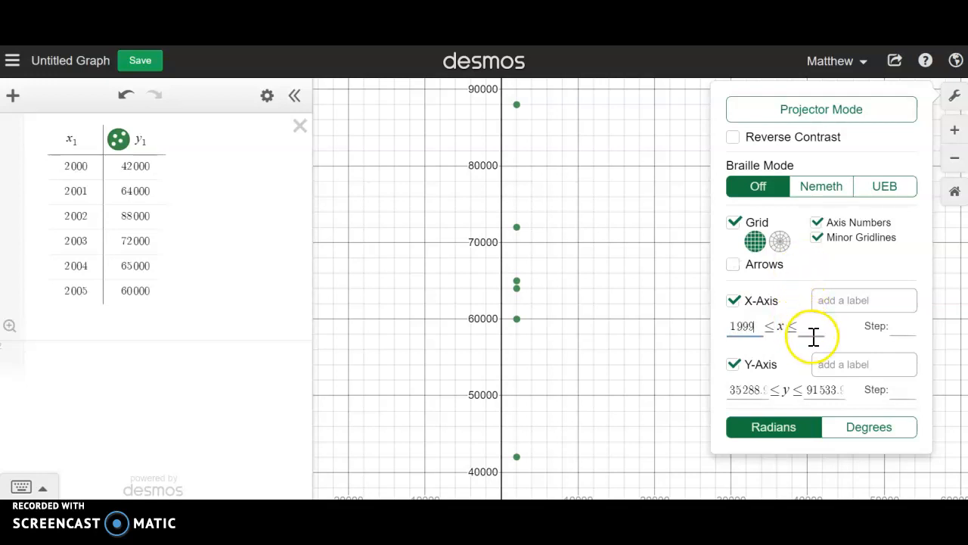
click(817, 328)
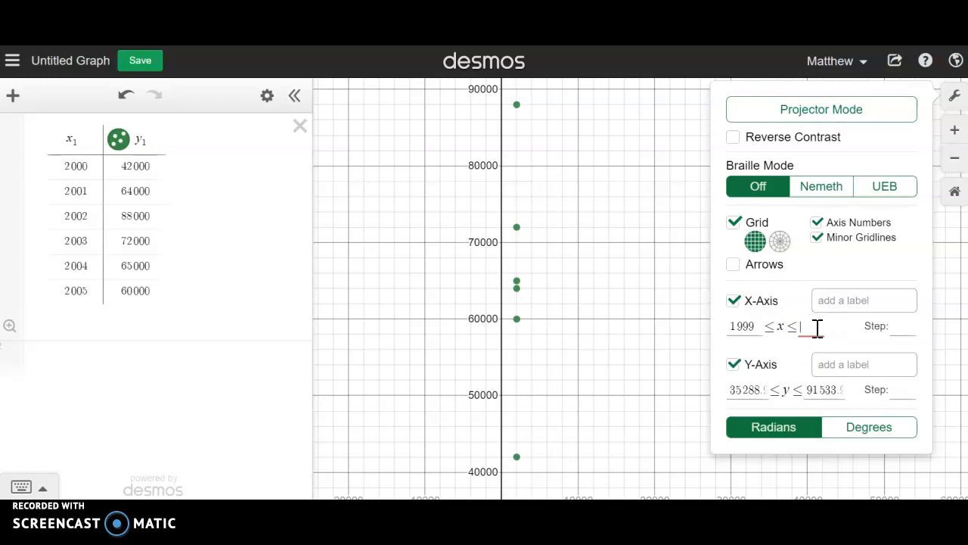
text(2006)
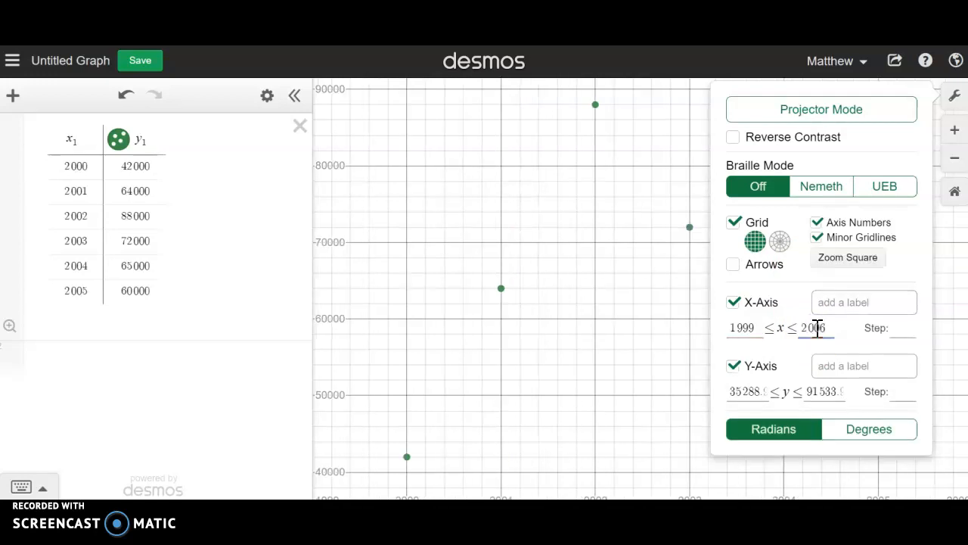
click(902, 333)
text(1)
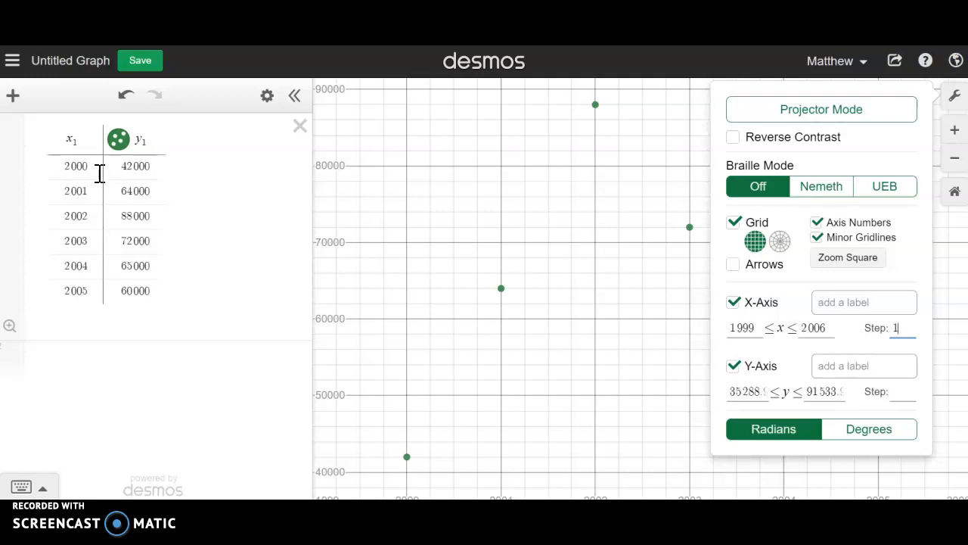
Set the y-axis range from 35000 to 95000
click(756, 394)
double_click(746, 392)
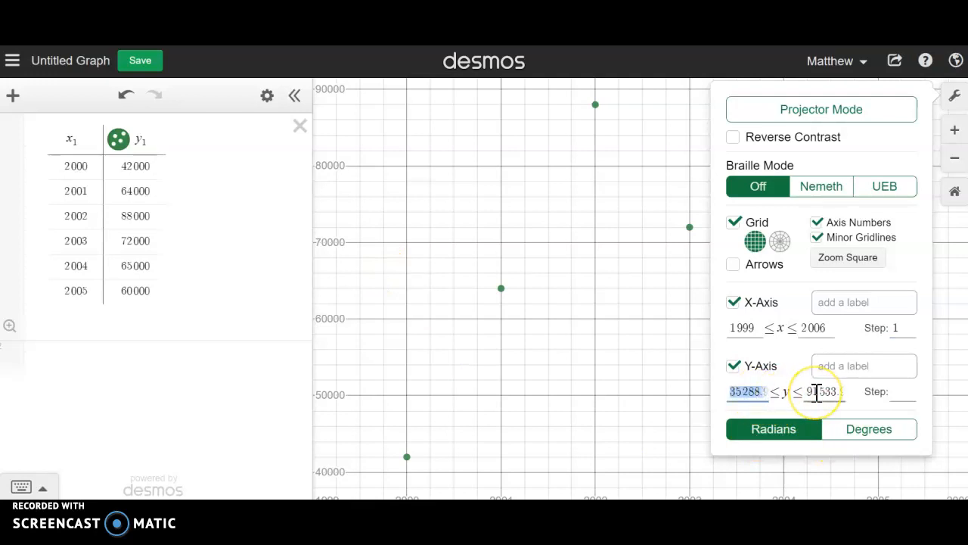
key(BackSpace)
double_click(816, 391)
key(BackSpace)
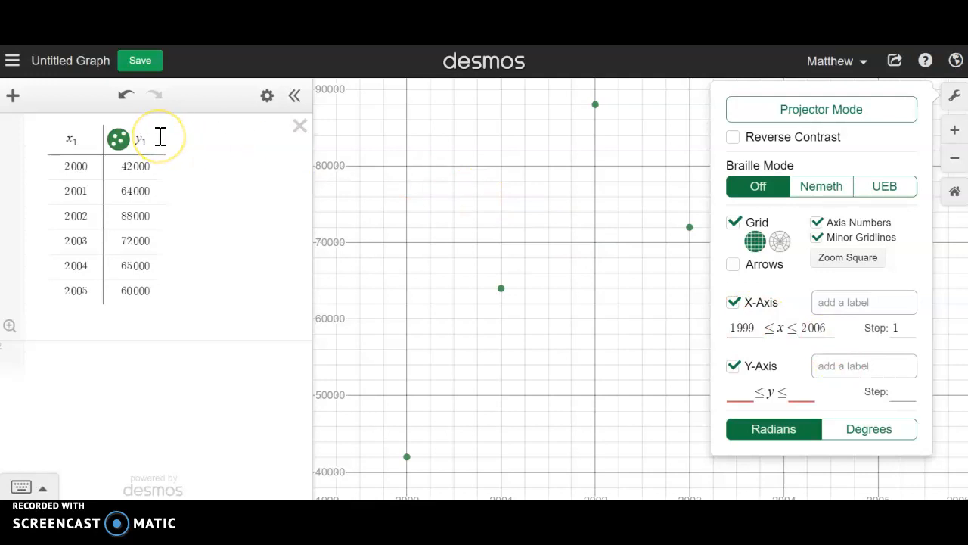
click(154, 164)
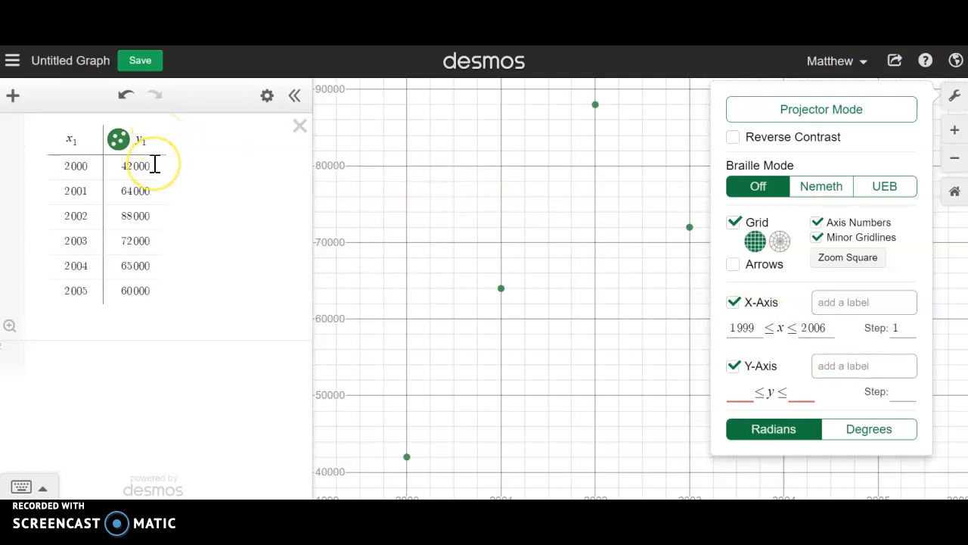
click(123, 303)
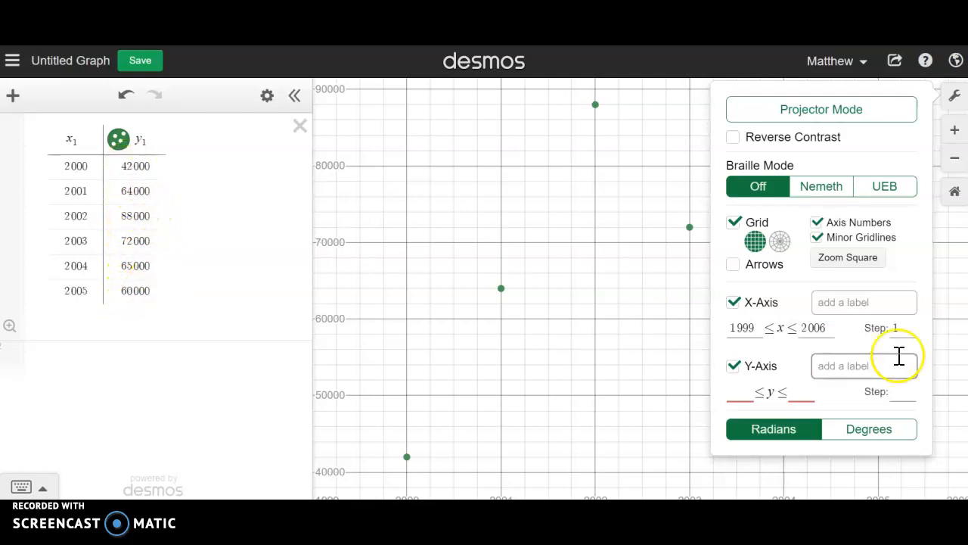
click(744, 393)
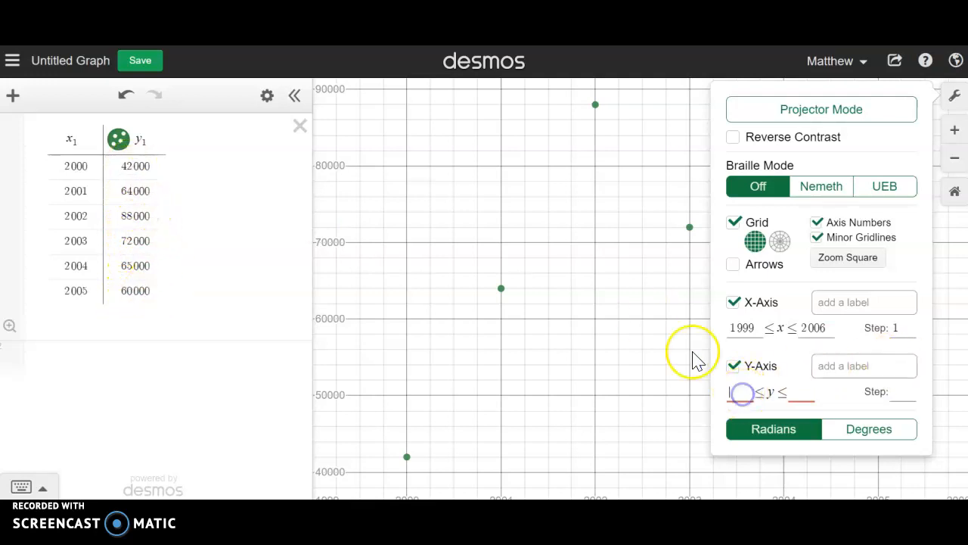
text(35000)
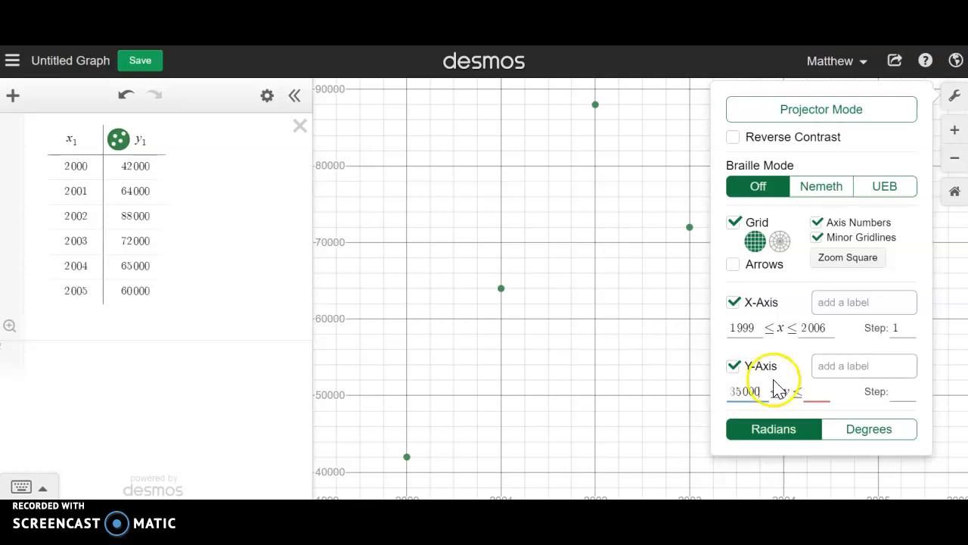
click(820, 398)
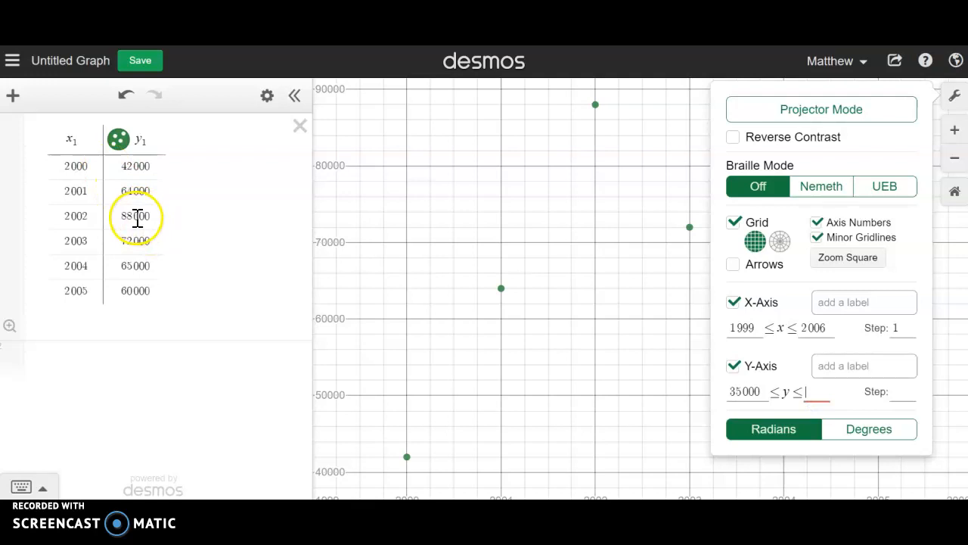
text(95)
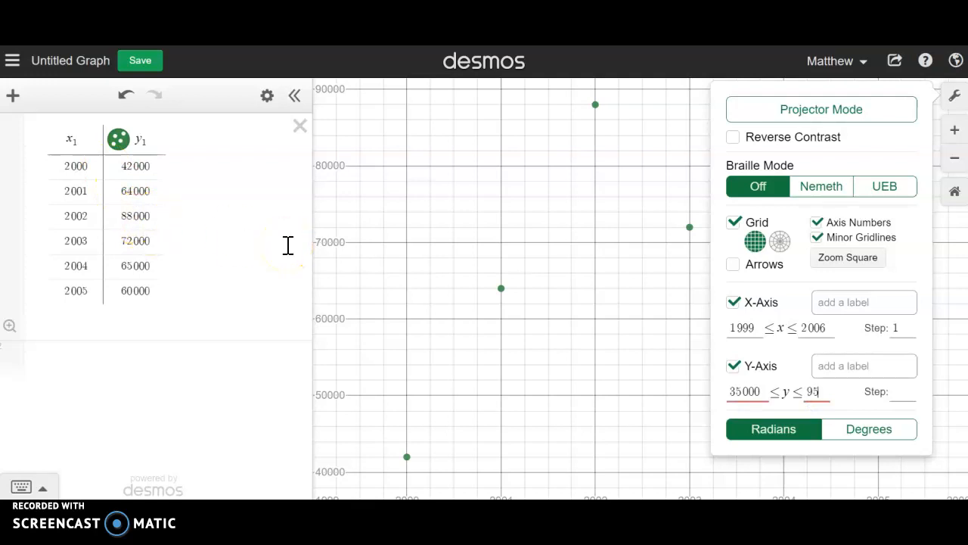
text(000)
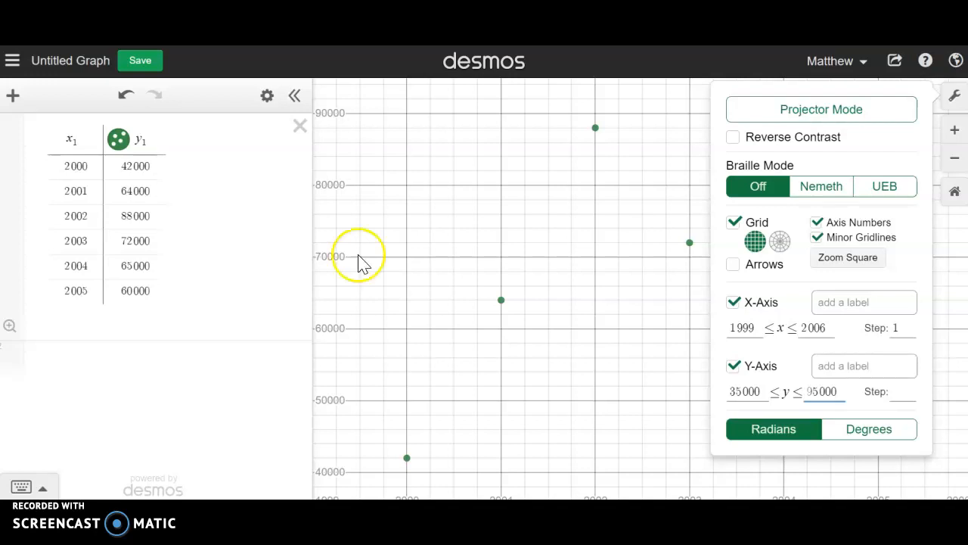
Set the y-axis step to 10000 and close the graph settings
click(902, 393)
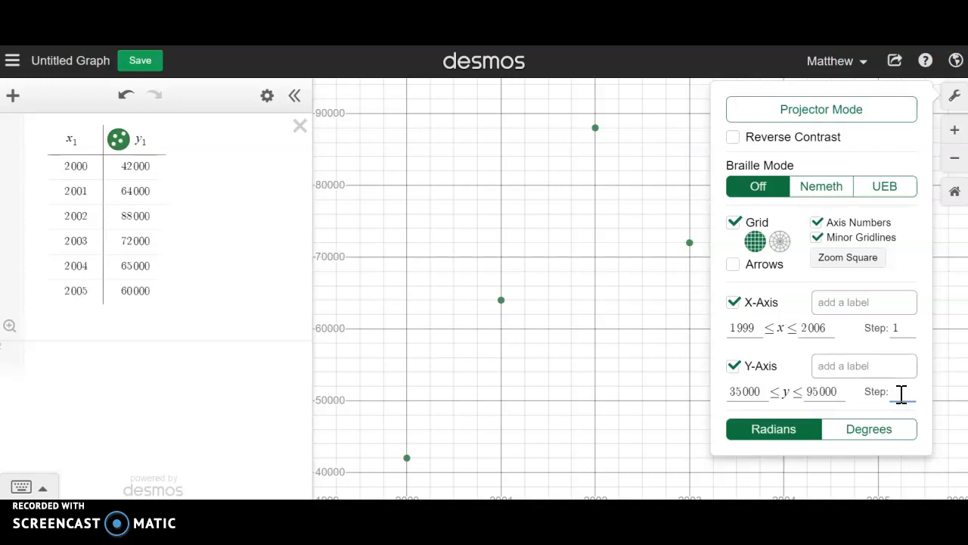
text(10000)
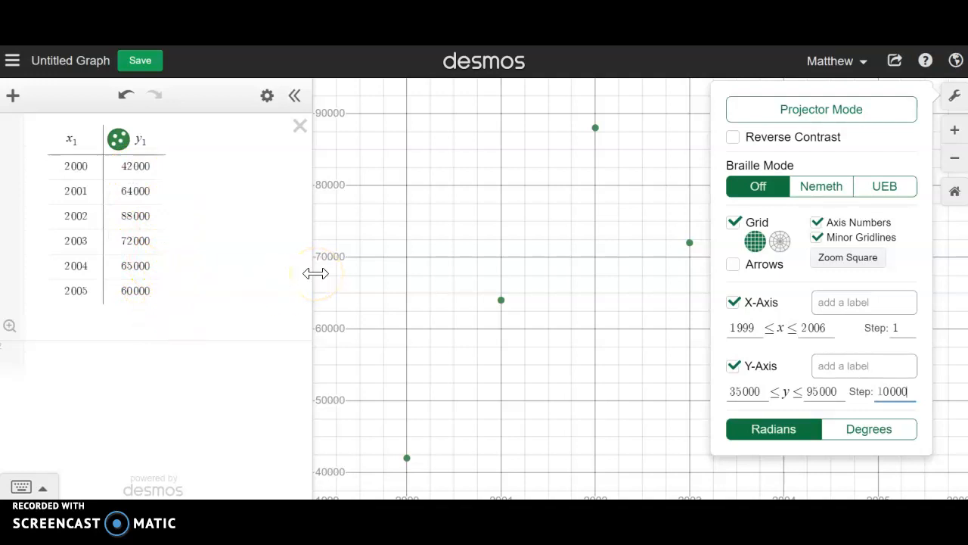
click(667, 306)
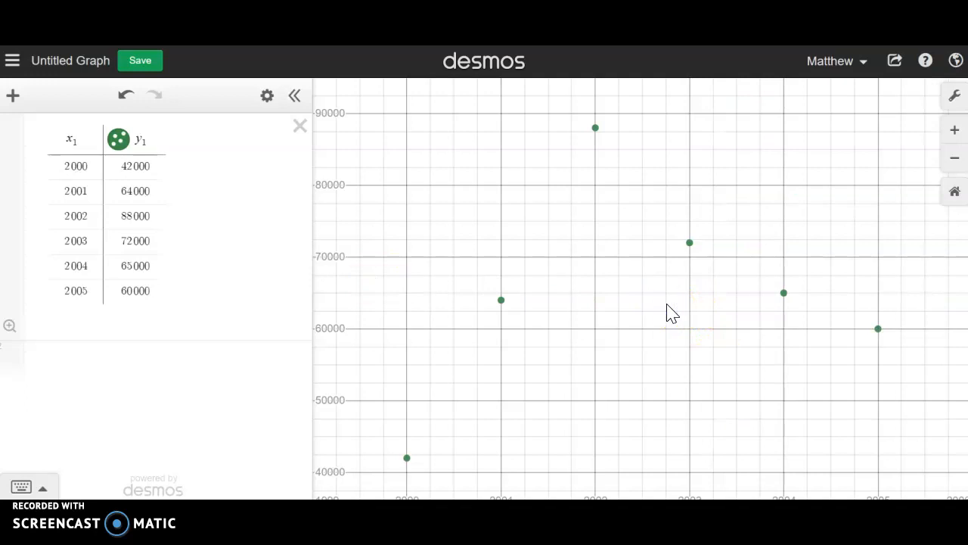
Examine the plotted data points over a wider range of the graph
click(955, 97)
click(621, 401)
scroll(616, 389, down, 3)
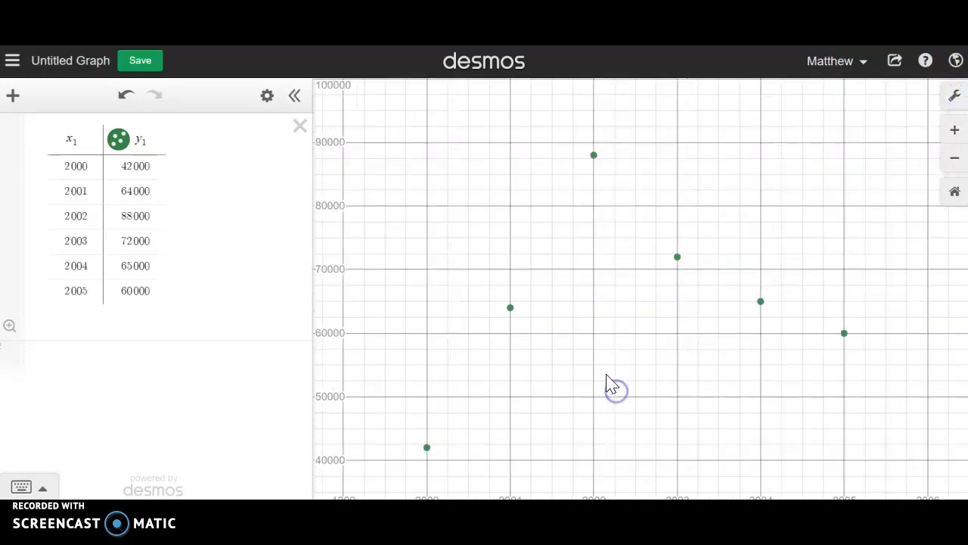
scroll(612, 385, down, 2)
drag(655, 432, 634, 379)
scroll(578, 358, up, 2)
scroll(578, 357, up, 2)
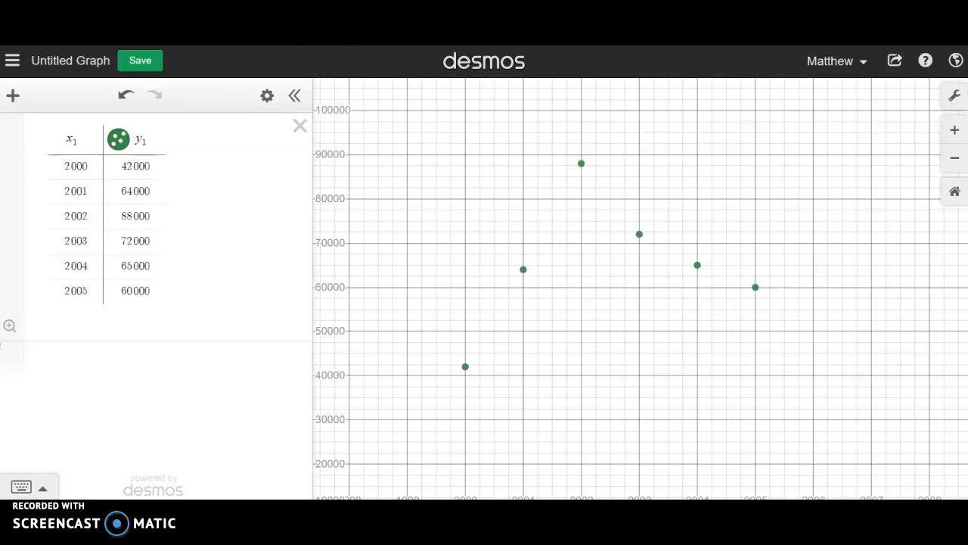
Reload the calculator to a blank graph and switch to the Wednesday Review Example 1 page in OneNote to read the theater auditions problem
key(F5)
click(559, 117)
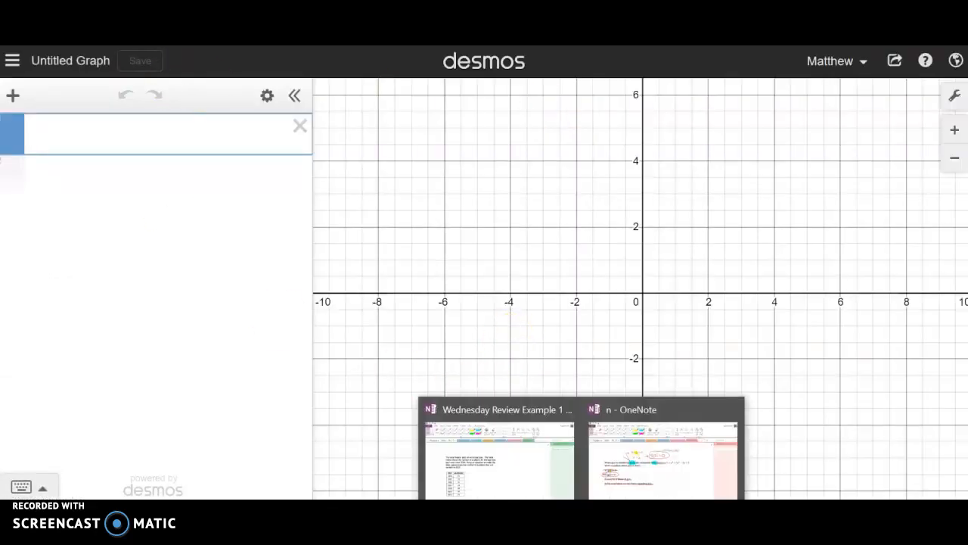
click(522, 459)
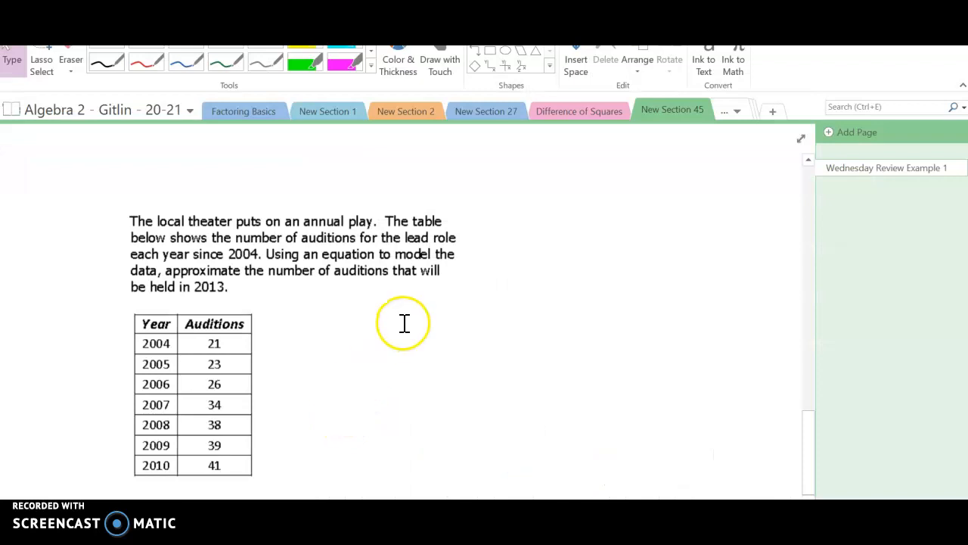
scroll(403, 323, down, 1)
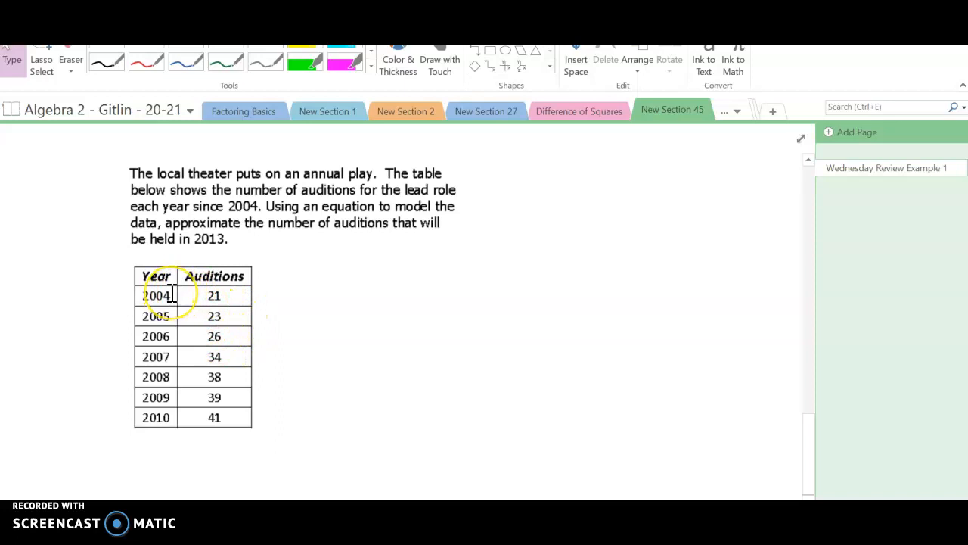
Switch back to Desmos and add an empty table to the blank graph
mouse_move(390, 522)
click(540, 484)
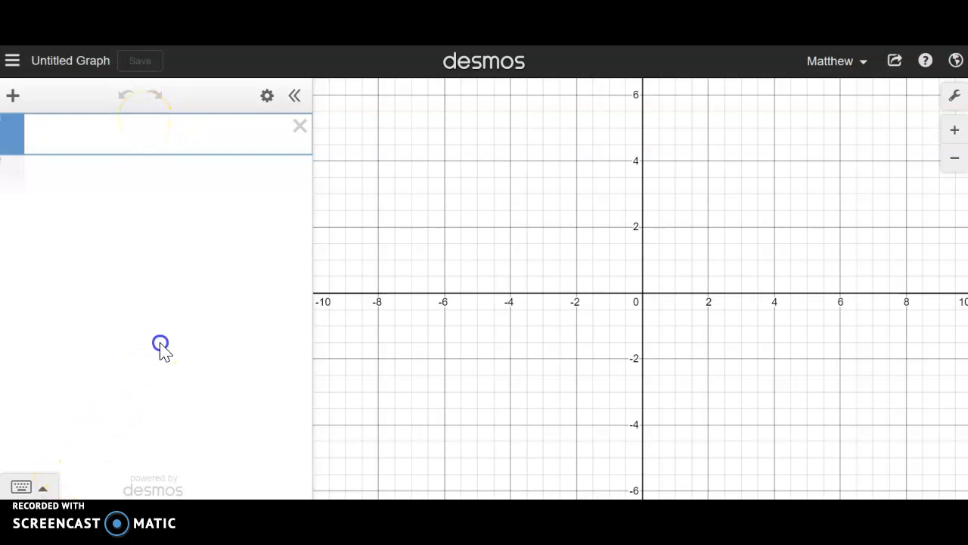
click(14, 96)
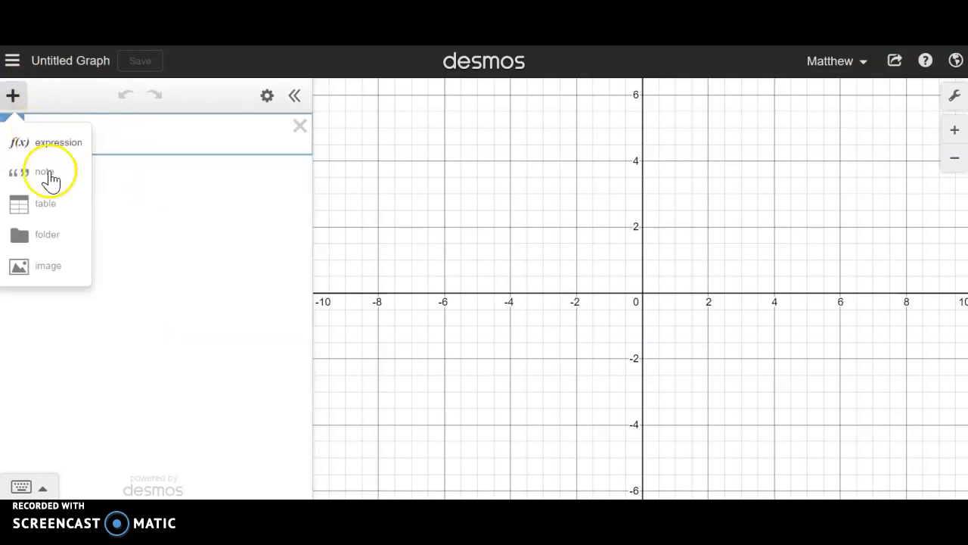
click(62, 209)
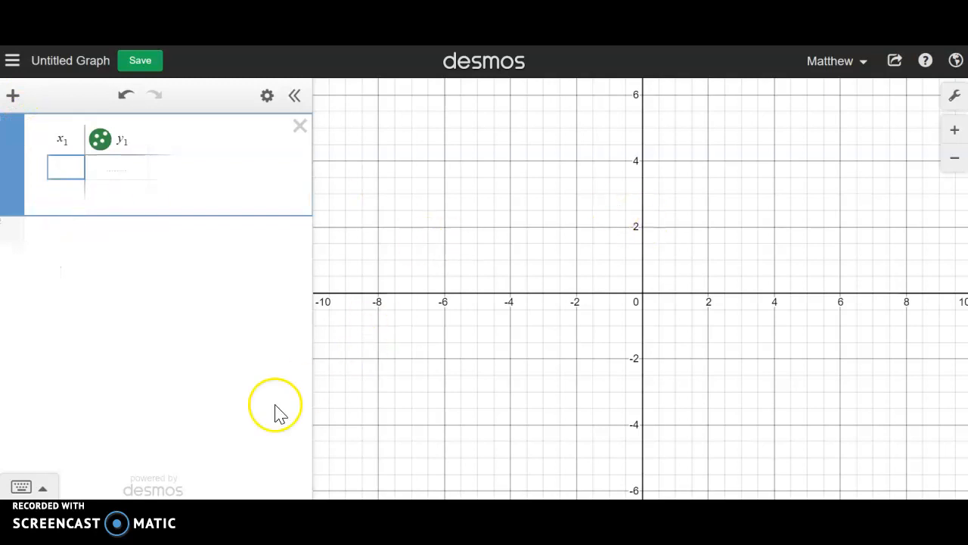
Fill the x₁ column of the table with the years 2004 through 2010, one per row
mouse_move(581, 499)
mouse_move(529, 464)
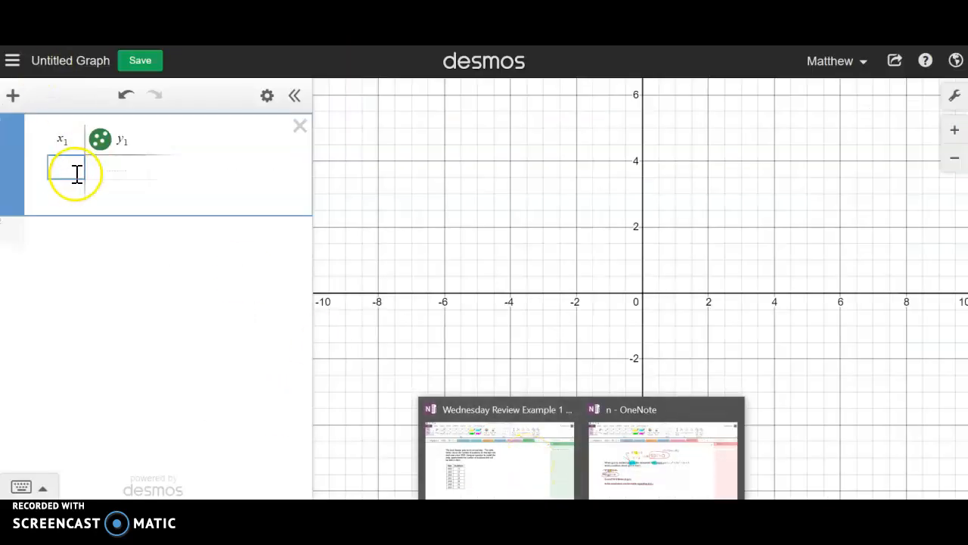
click(61, 166)
text(2004)
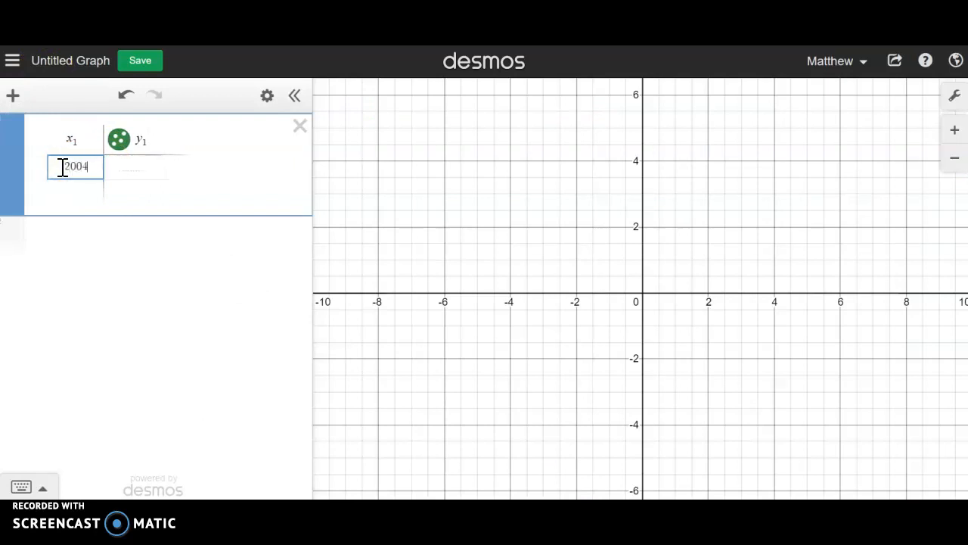
key(Return)
text(2005)
key(Return)
text(2006)
key(Return)
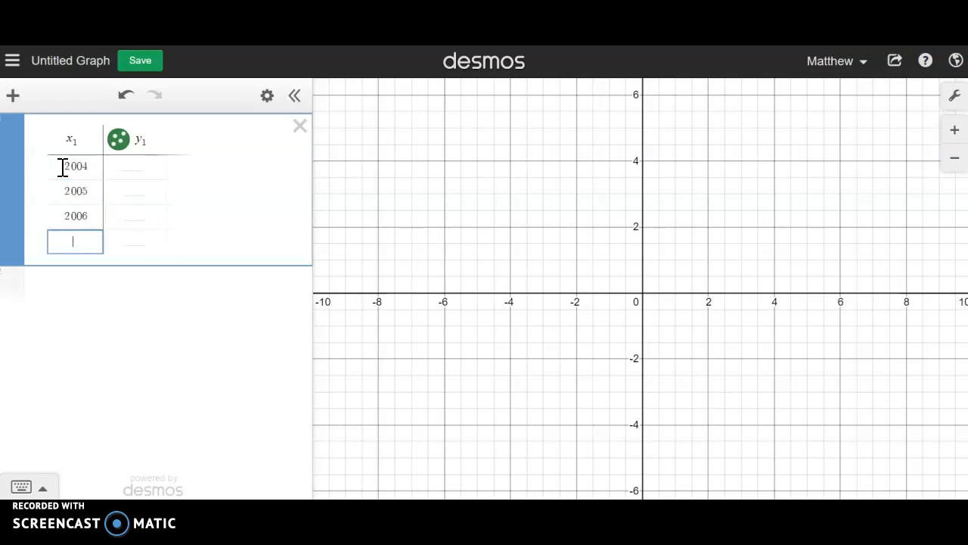
text(2007)
key(Return)
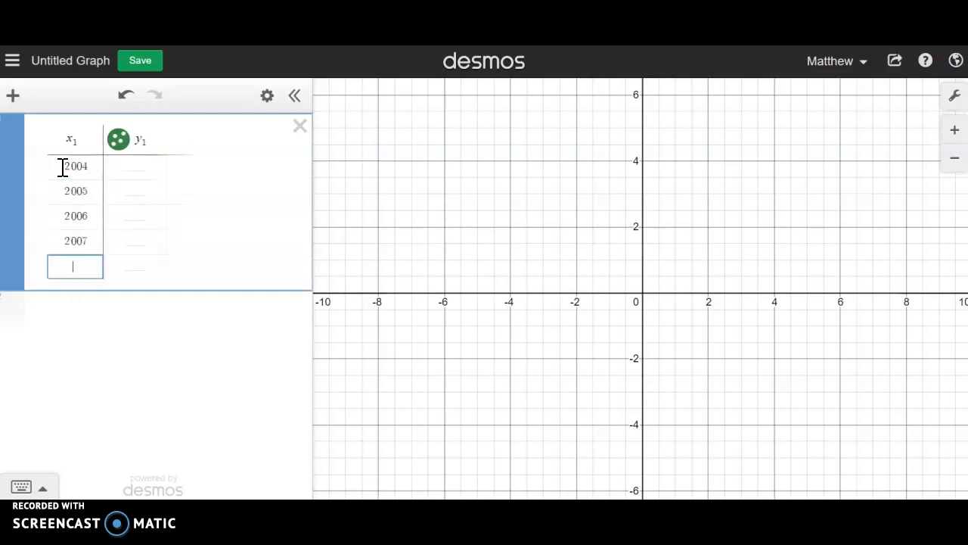
text(2008)
key(Return)
text(2009)
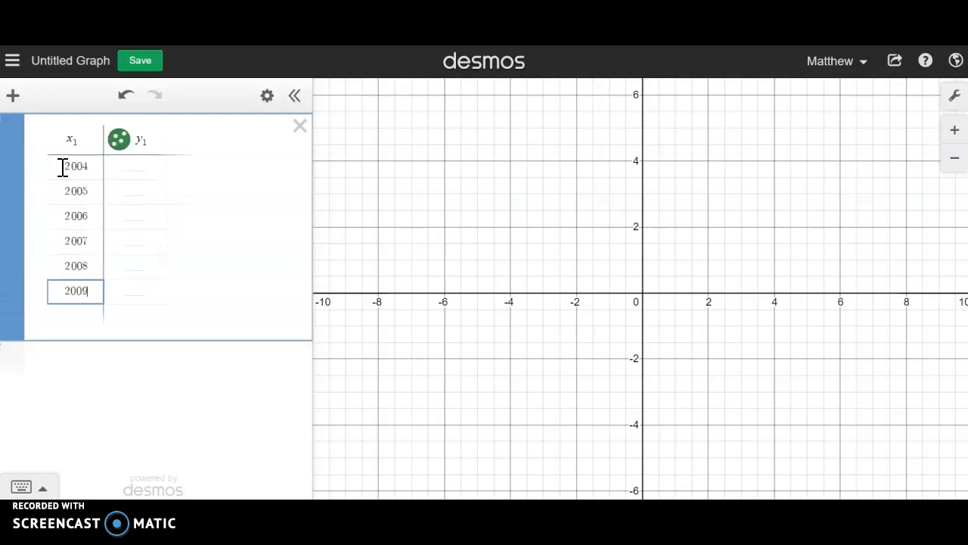
key(Return)
text(2010)
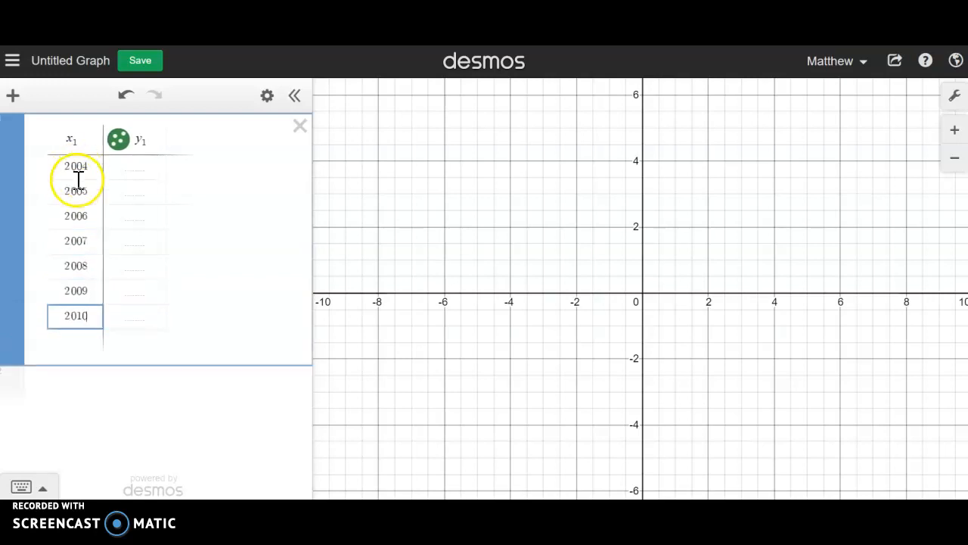
Look up the audition counts in the OneNote problem and enter 21, 23 and 26 as y₁ for 2004 through 2006
click(133, 168)
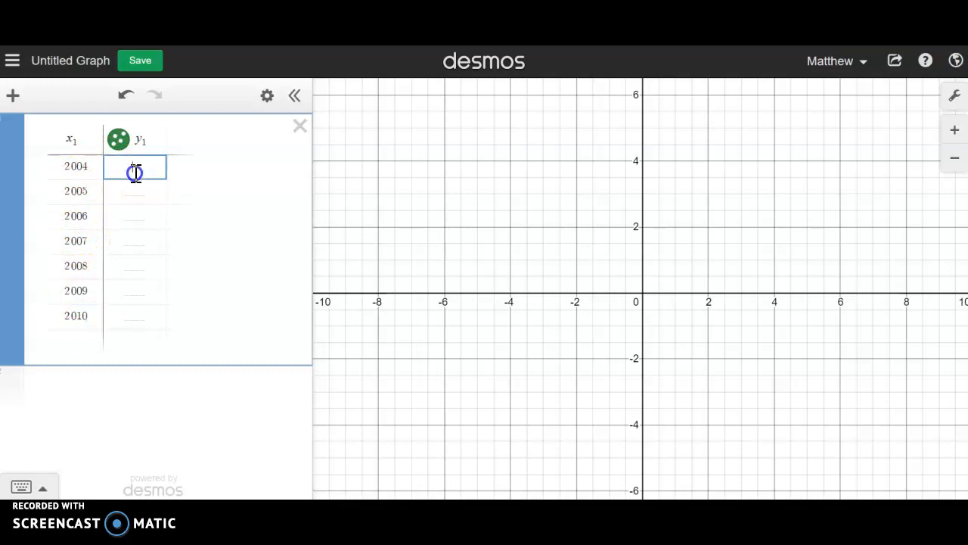
click(280, 499)
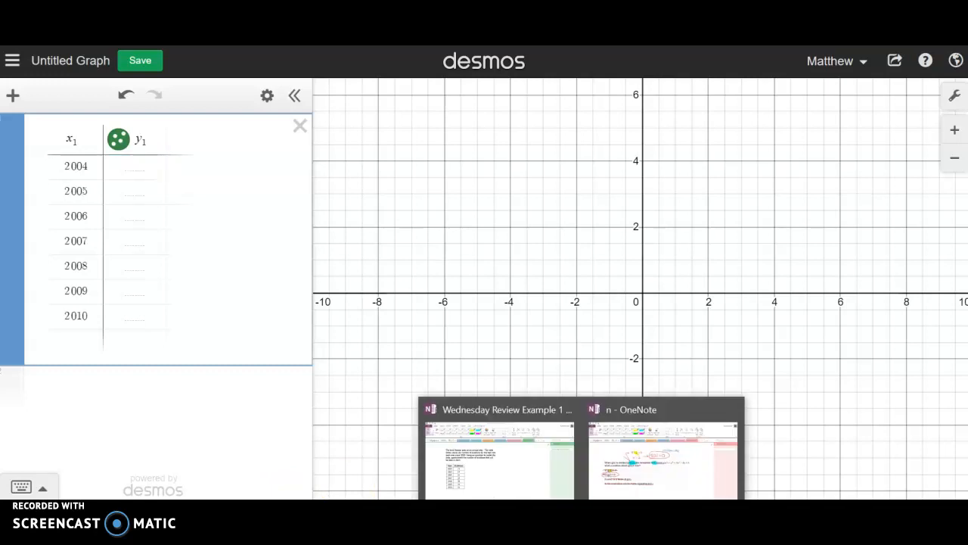
click(551, 479)
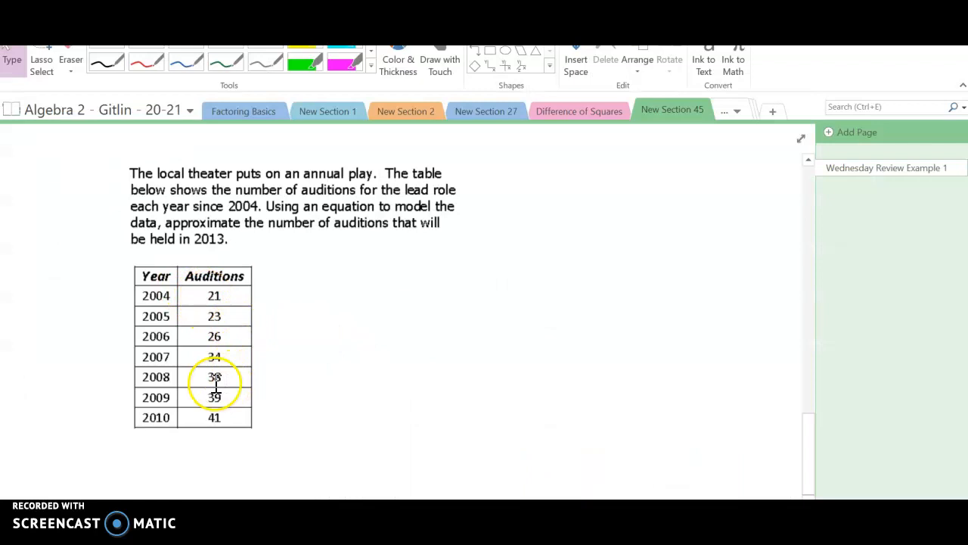
mouse_move(363, 447)
click(521, 450)
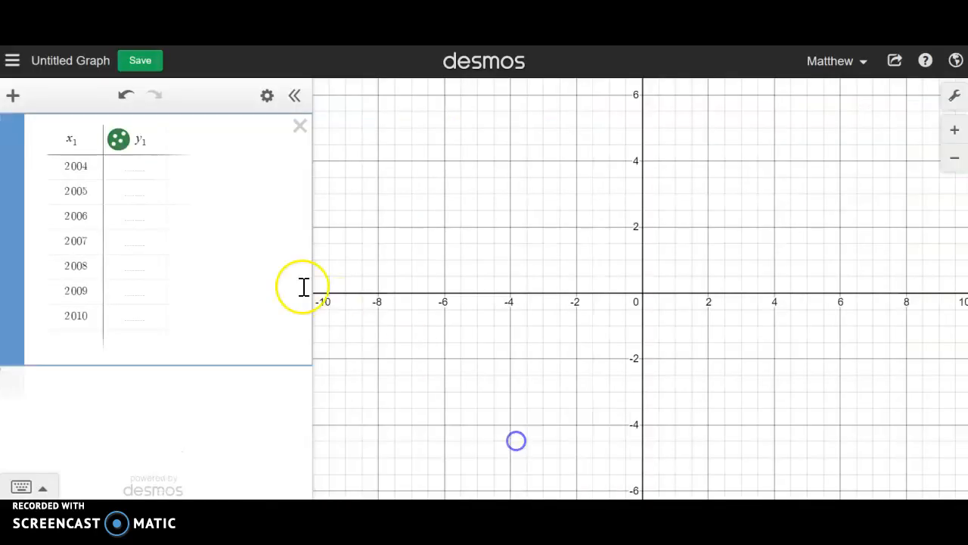
click(131, 160)
text(21)
key(Return)
key(Return)
text(26)
key(Return)
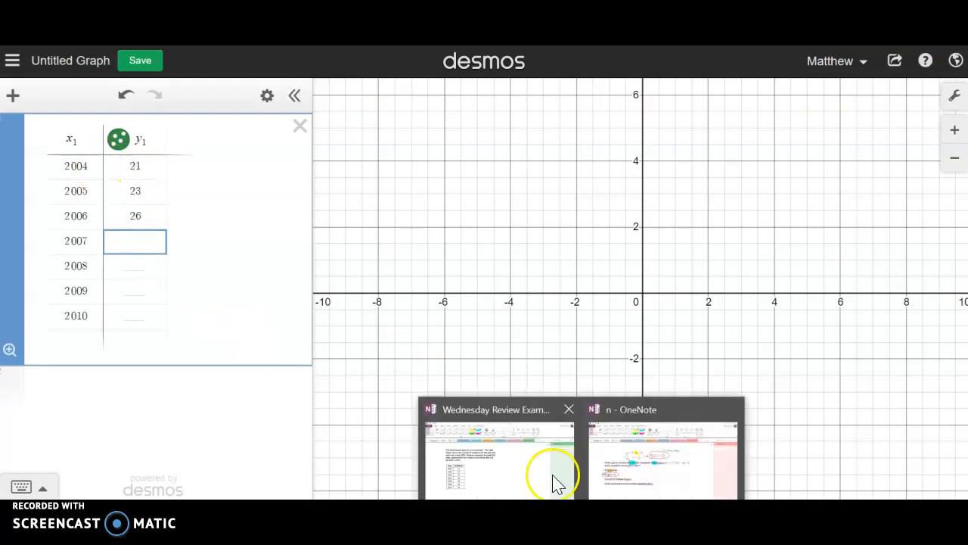
Consult the OneNote table and enter 34, 38, 39 and 41 as the y₁ values for 2007 through 2010
click(536, 463)
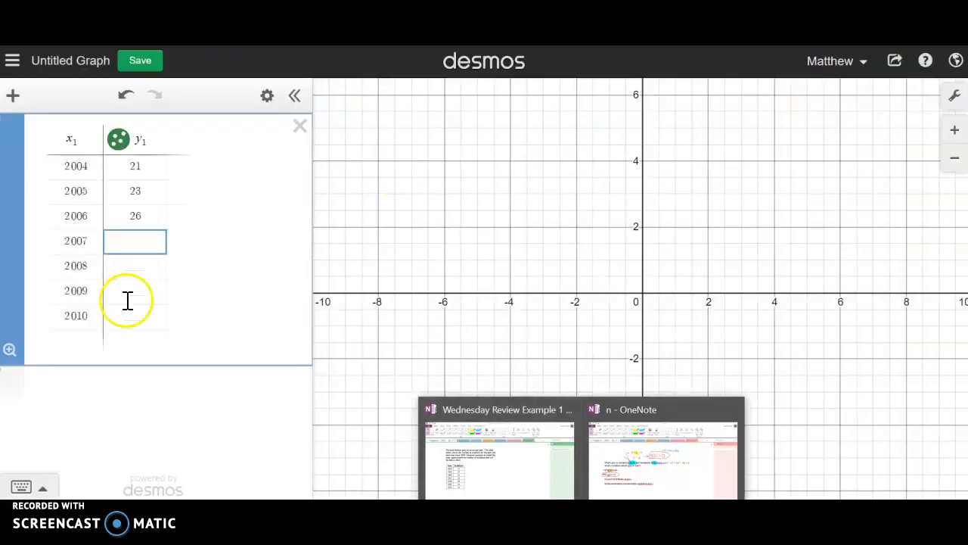
click(135, 241)
text(34)
key(Return)
key(Return)
key(Return)
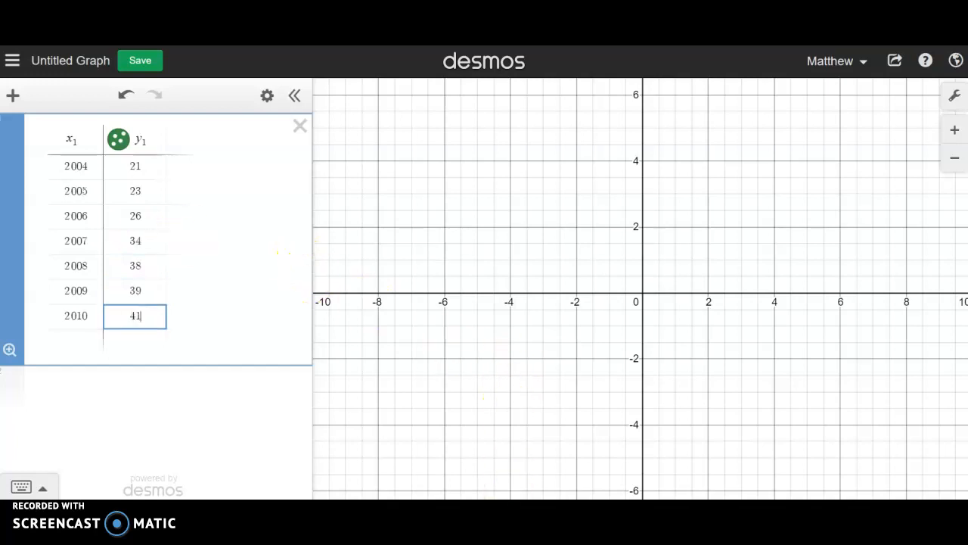
click(522, 476)
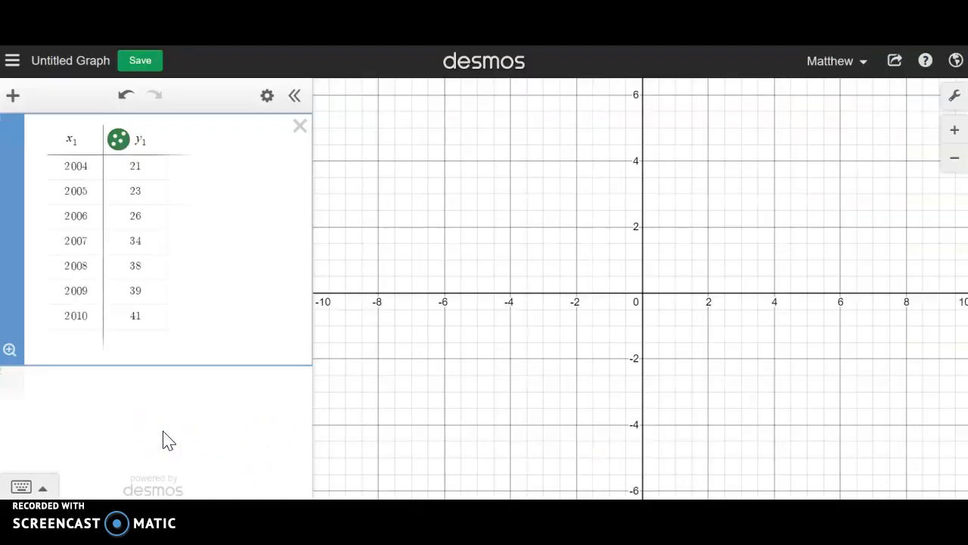
click(353, 267)
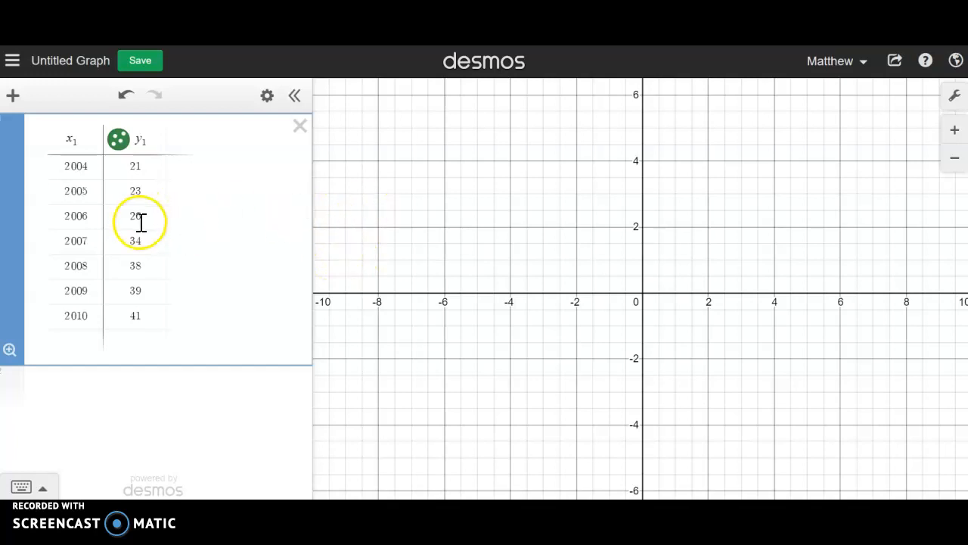
Set the graph's x-axis range from 2003 to 2011 with a step of 1
scroll(732, 264, down, 5)
scroll(731, 265, down, 5)
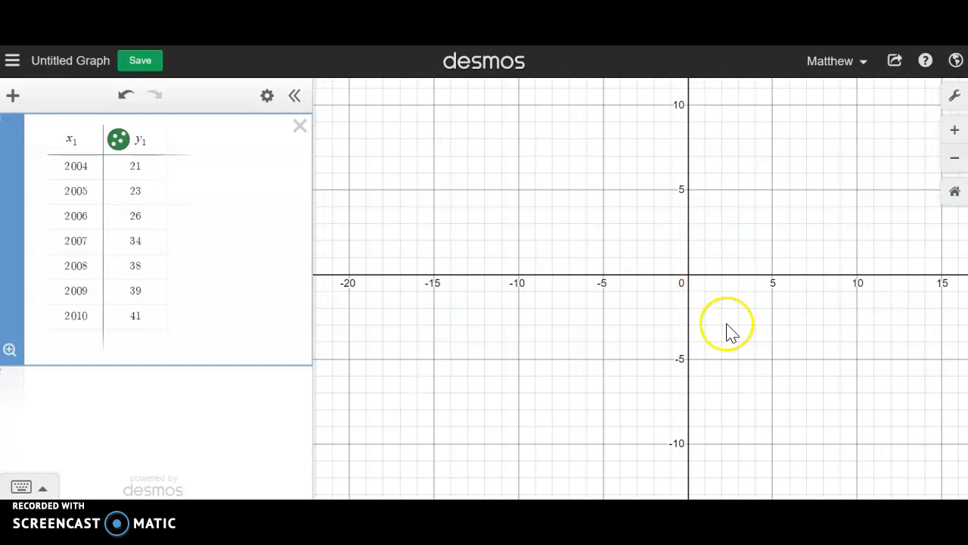
drag(776, 182, 624, 147)
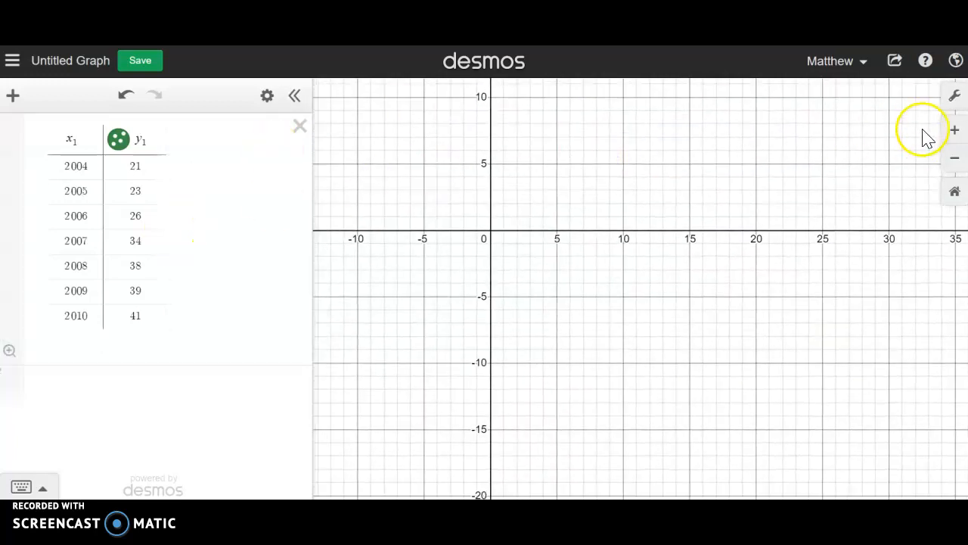
click(954, 98)
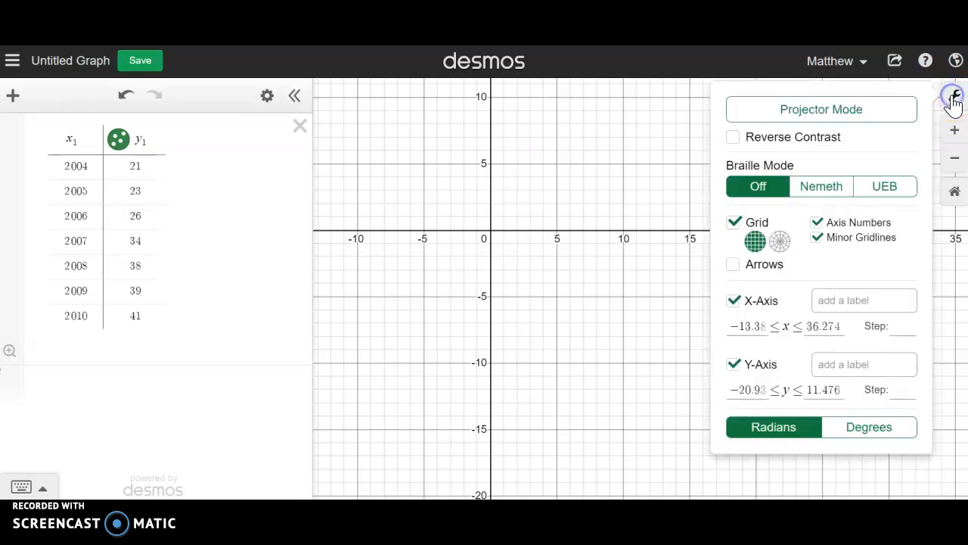
click(749, 324)
key(ctrl+a)
key(BackSpace)
double_click(827, 325)
key(BackSpace)
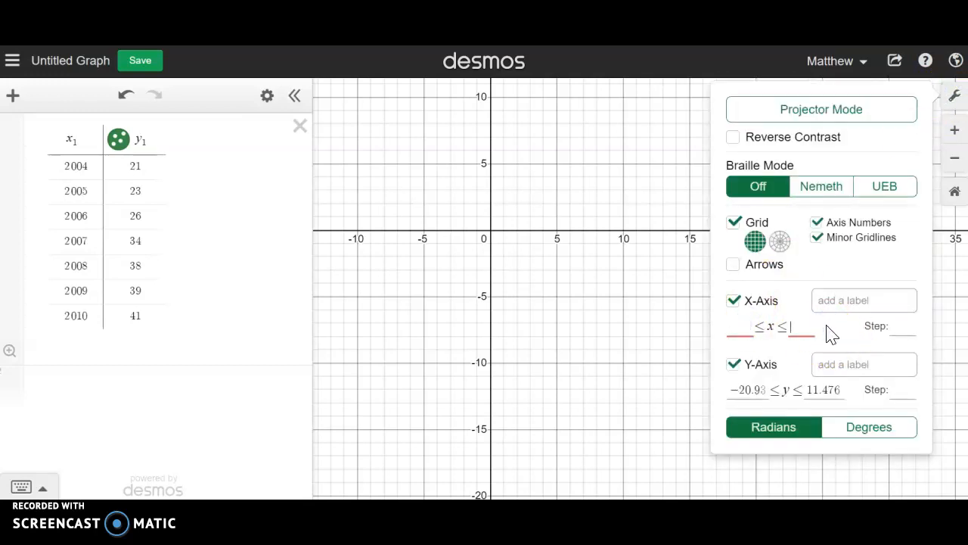
click(743, 328)
text(2003)
click(811, 329)
text(2011)
click(906, 329)
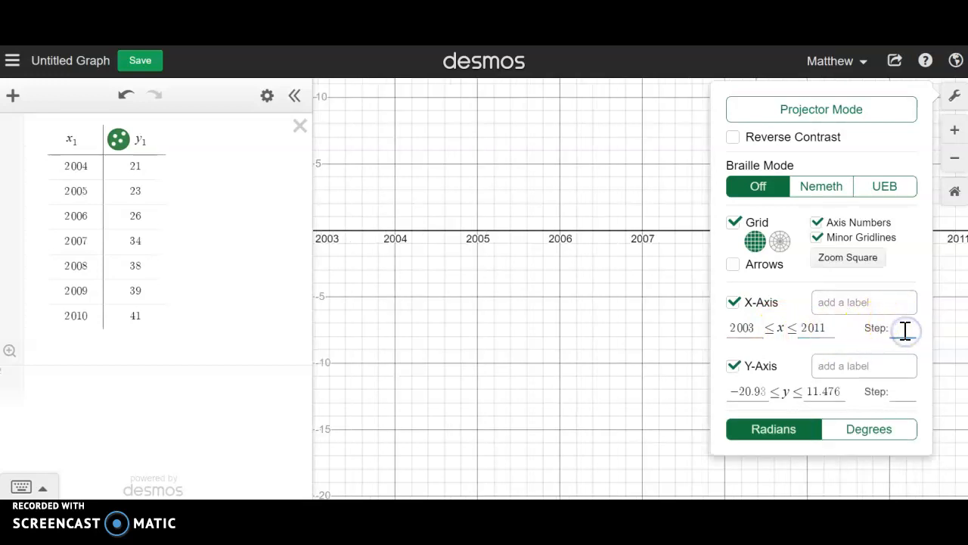
text(1)
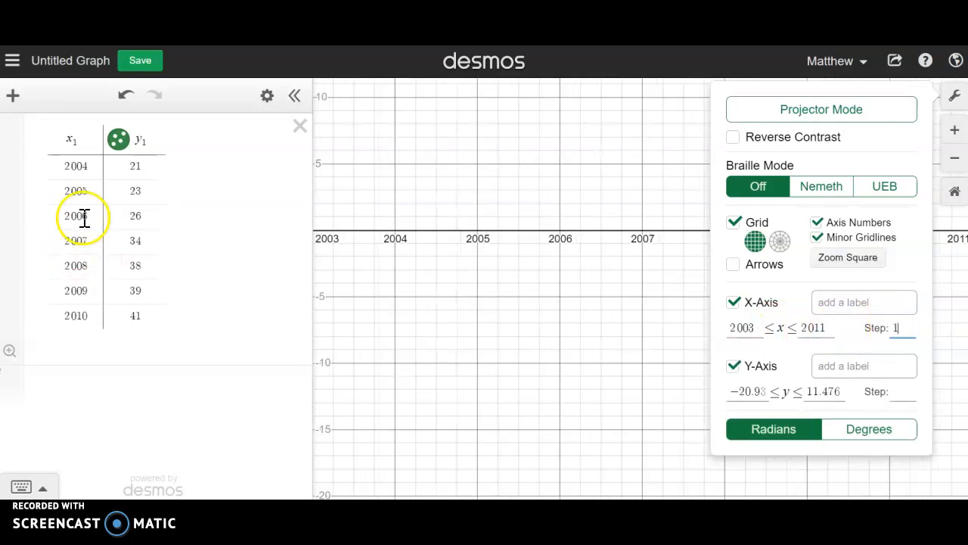
Set the y-axis range from 18 to 44 with a step of 2 and close the graph settings
double_click(754, 395)
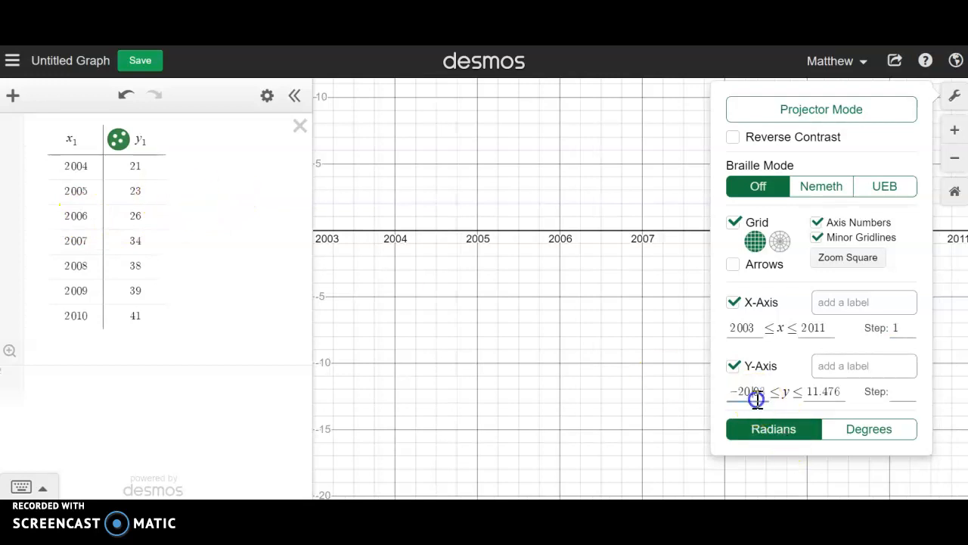
key(BackSpace)
double_click(824, 393)
key(BackSpace)
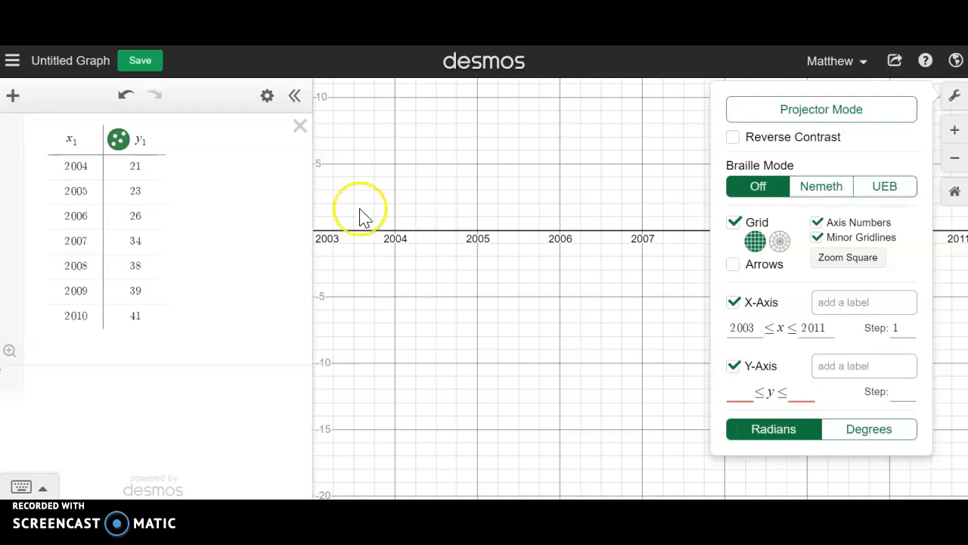
click(730, 392)
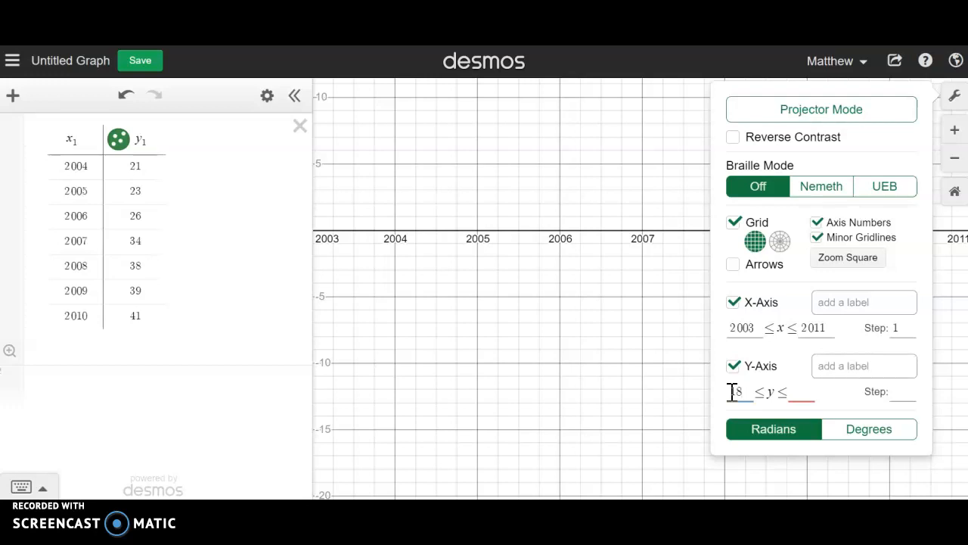
text(18)
click(787, 392)
click(799, 391)
text(44)
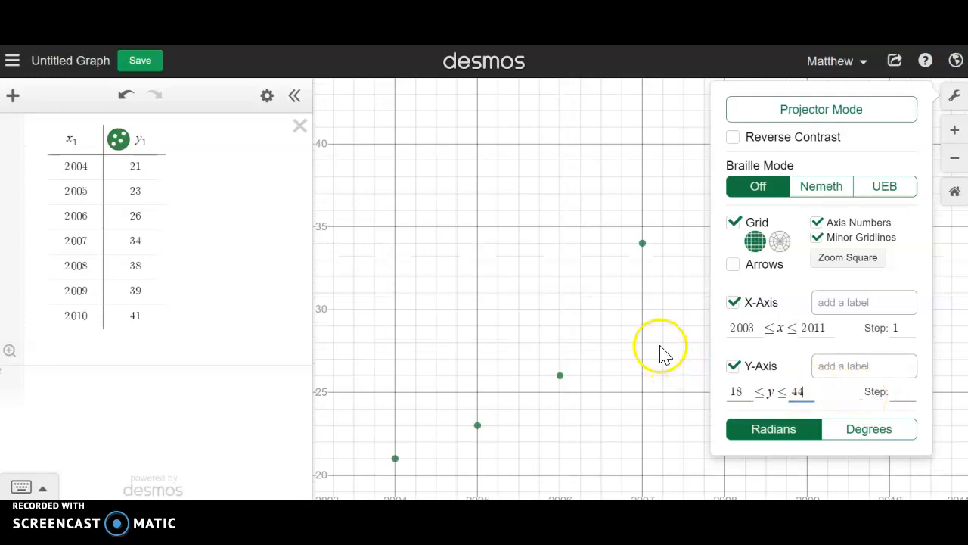
click(907, 391)
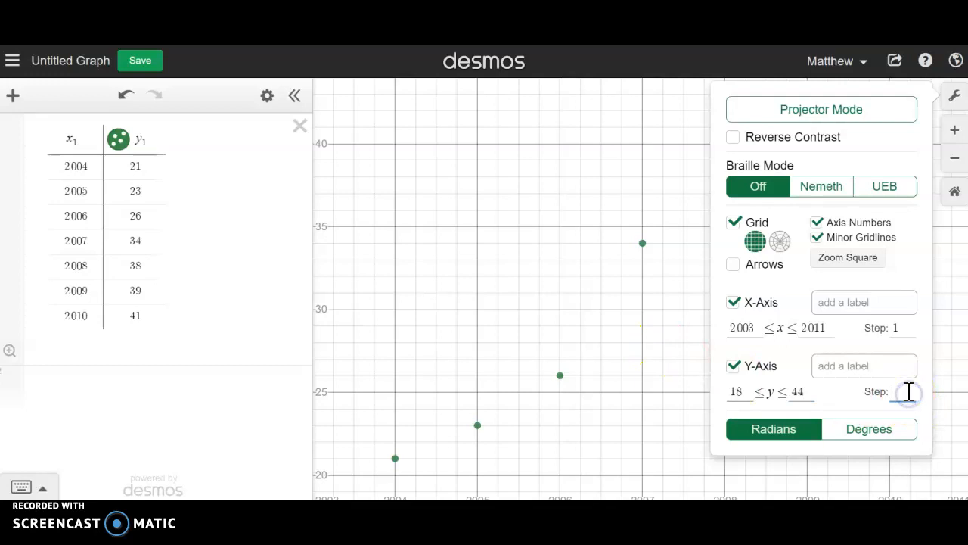
text(2)
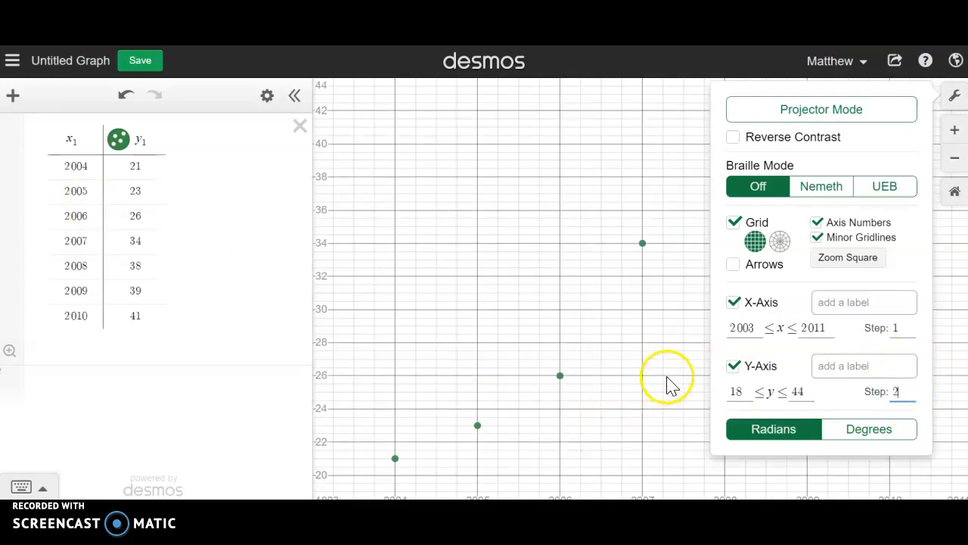
click(650, 324)
Fit a linear regression to the auditions data by adding the expression y₁ ~ mx₁ + b below the table
scroll(655, 331, down, 3)
scroll(665, 355, down, 2)
scroll(677, 382, up, 3)
mouse_move(662, 331)
mouse_down()
mouse_move(673, 309)
mouse_move(726, 298)
mouse_move(673, 396)
mouse_move(666, 325)
mouse_up()
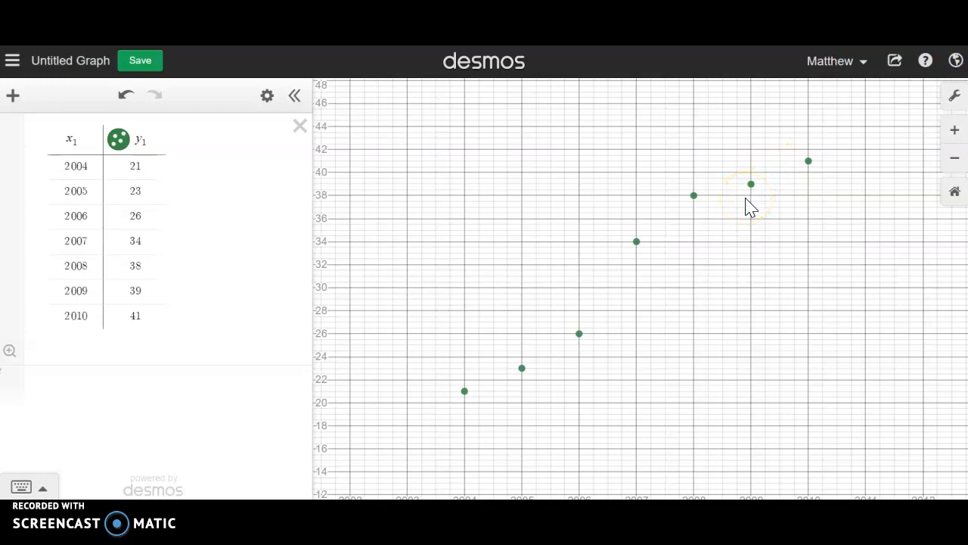
click(52, 404)
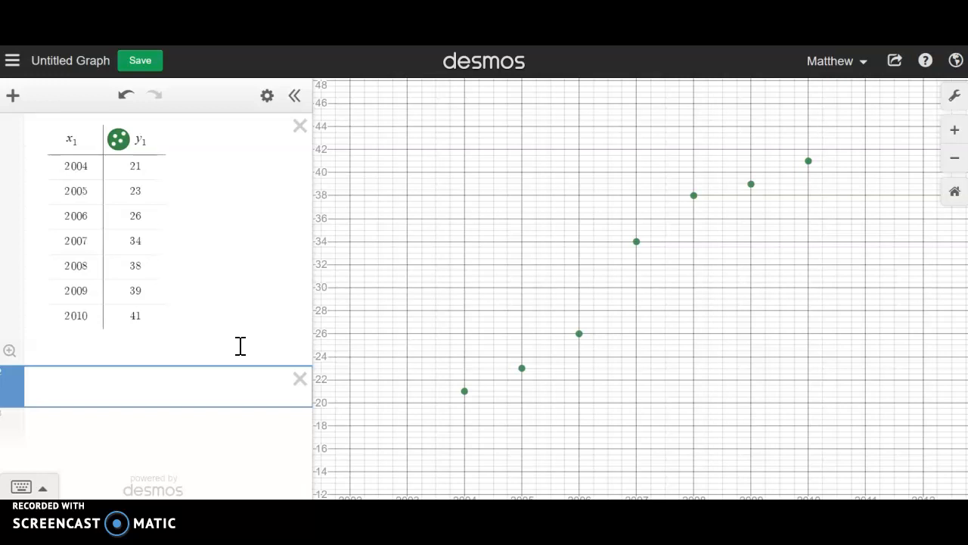
text(1 )
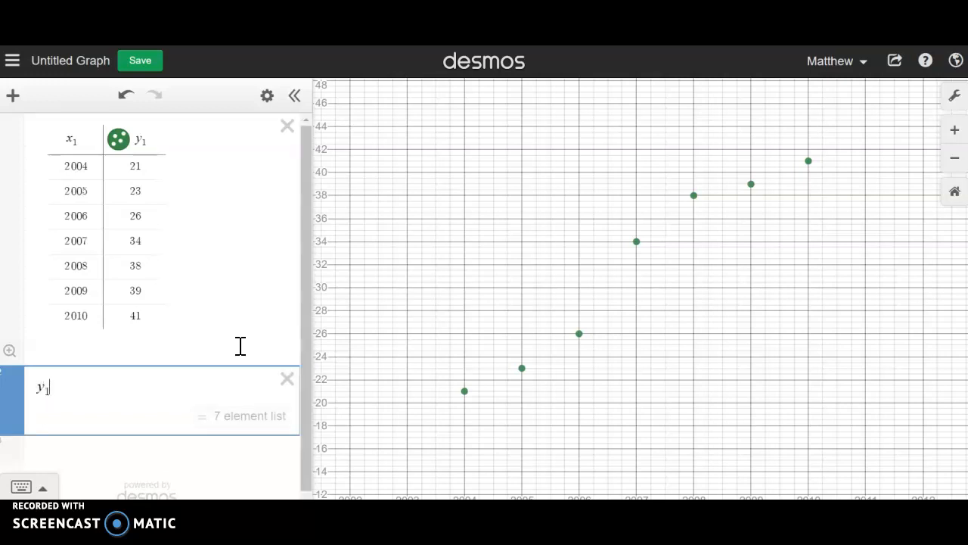
text(~ )
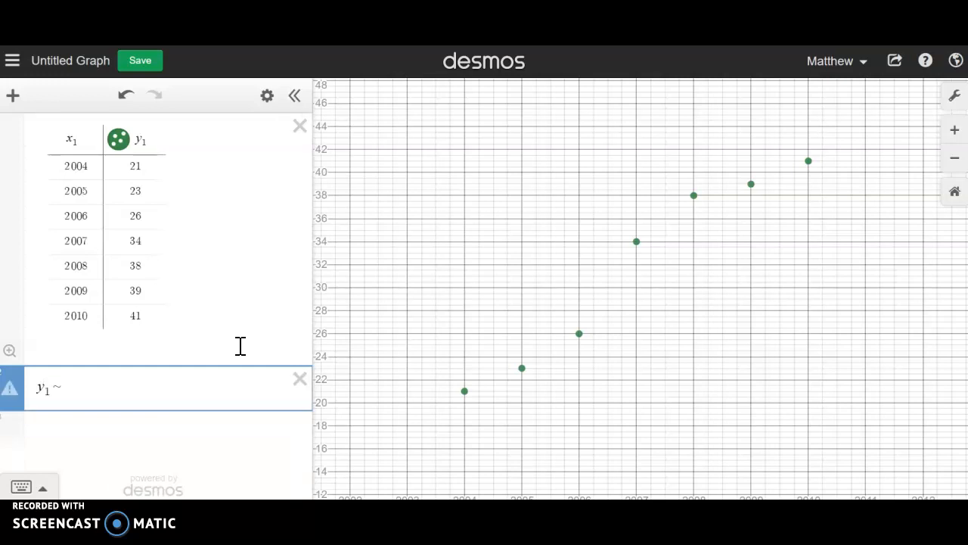
text(mx1 + b)
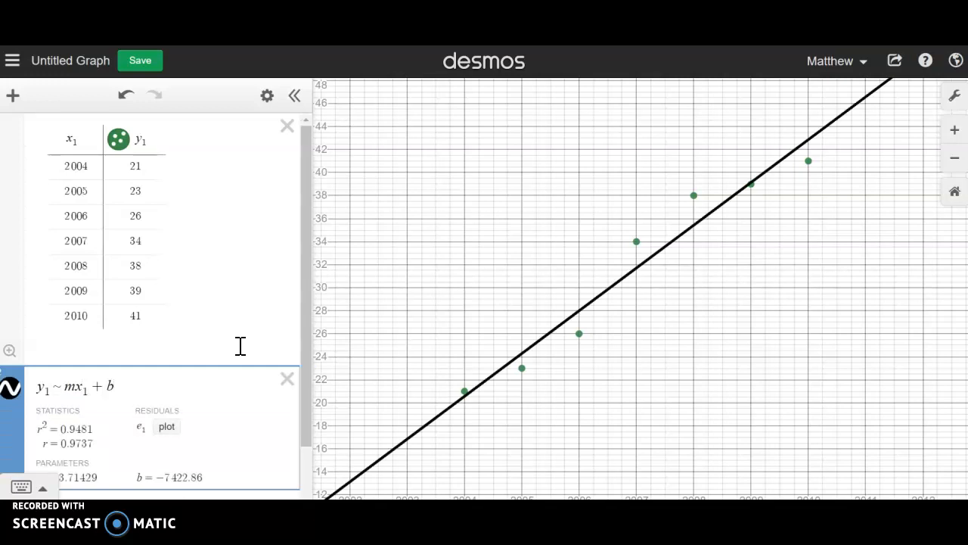
scroll(240, 346, down, 2)
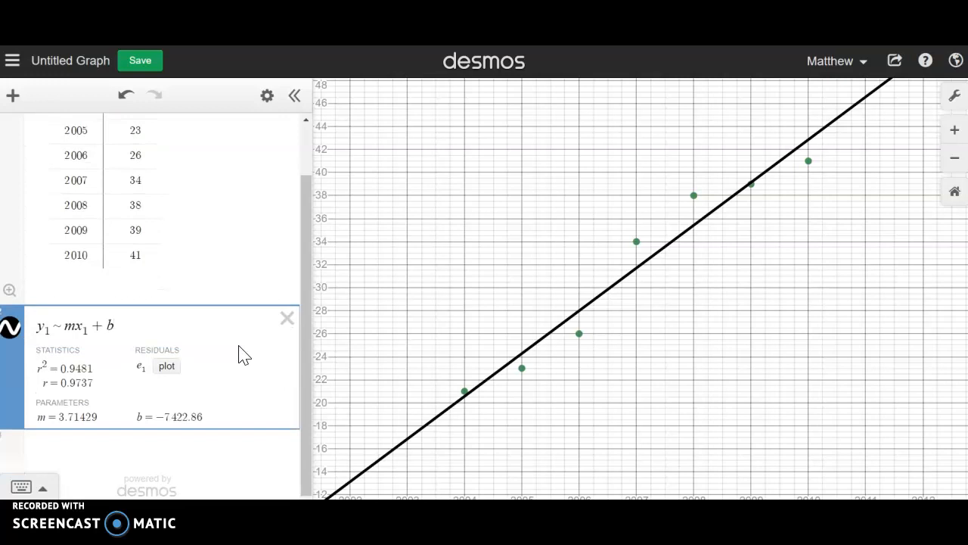
Examine how the regression line follows the data points and continues past 2010
drag(756, 310, 726, 307)
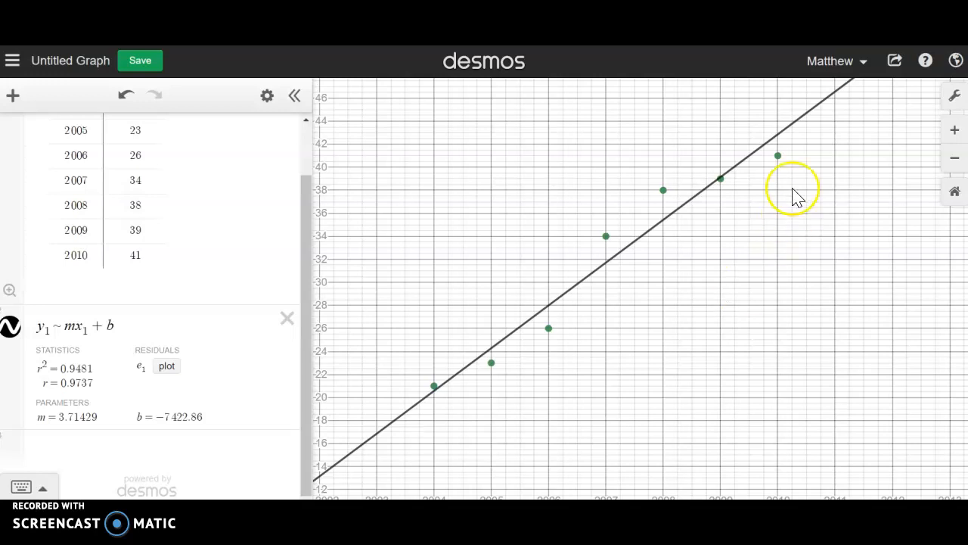
click(794, 125)
mouse_move(795, 125)
mouse_down()
mouse_move(803, 115)
mouse_move(620, 268)
mouse_move(569, 301)
mouse_move(461, 341)
mouse_move(464, 368)
mouse_move(680, 253)
mouse_move(854, 174)
mouse_move(861, 179)
mouse_up()
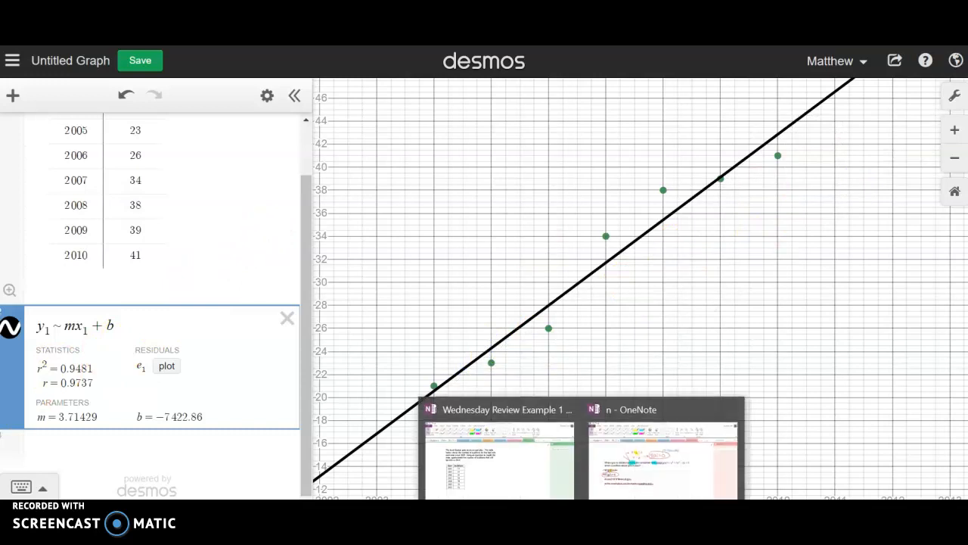
Switch to the OneNote review page and handwrite y = 3.71x in red beside the auditions table, taking the slope from the Desmos regression
click(510, 457)
mouse_move(366, 259)
mouse_down()
mouse_move(370, 287)
mouse_move(385, 268)
mouse_move(398, 271)
mouse_up()
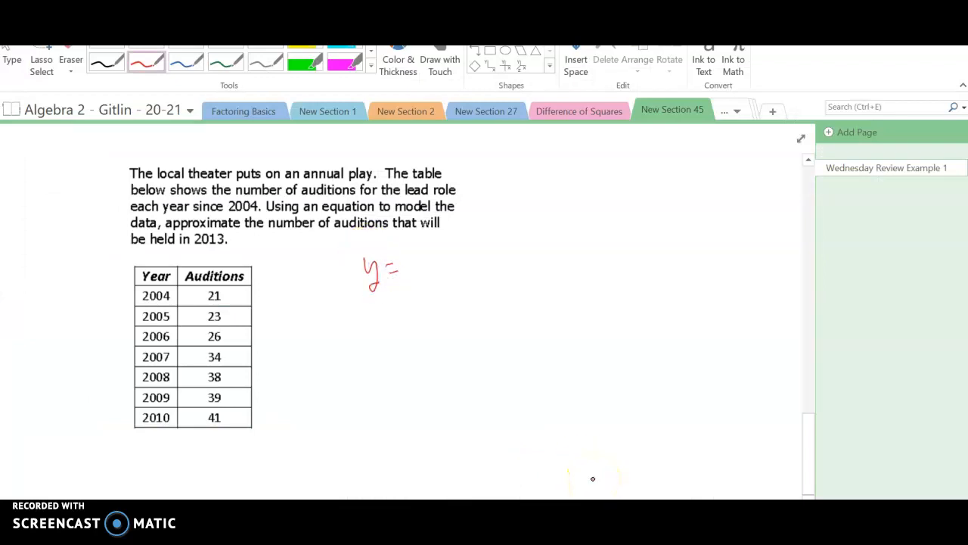
mouse_move(391, 514)
click(537, 458)
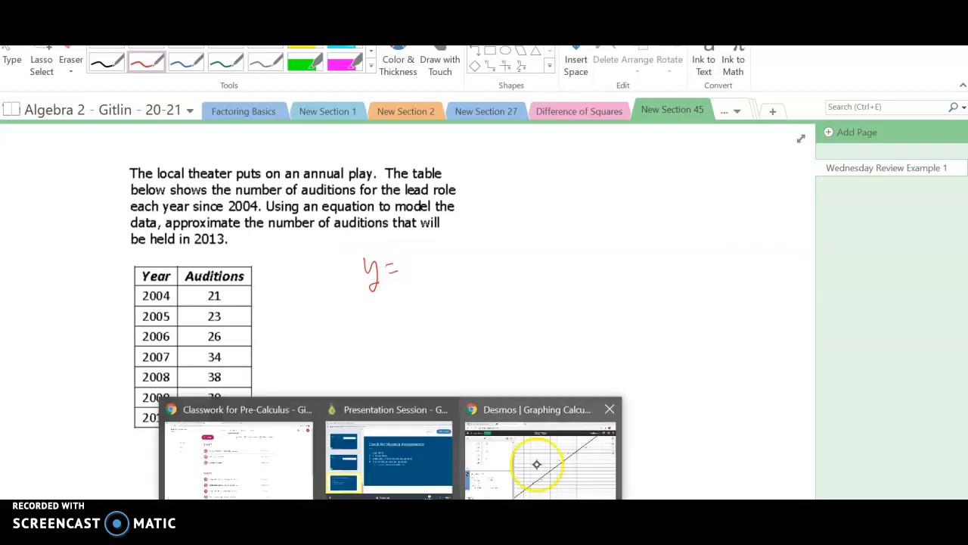
click(601, 262)
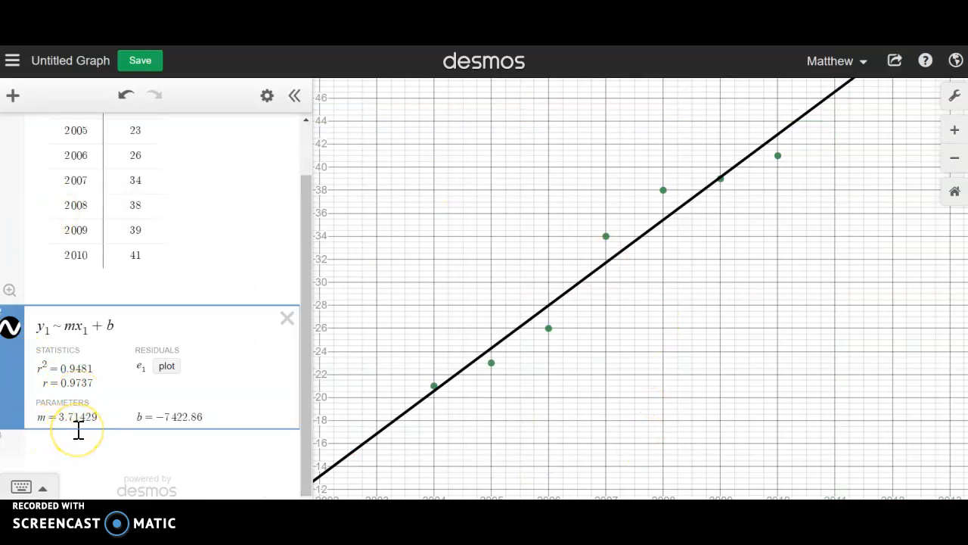
click(515, 469)
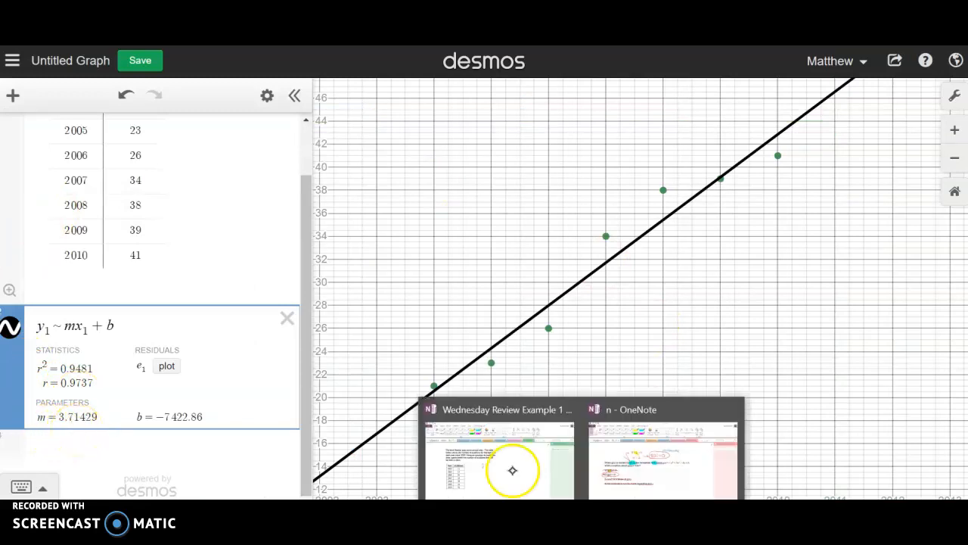
click(414, 254)
mouse_move(387, 270)
mouse_down()
mouse_move(478, 269)
mouse_move(480, 248)
mouse_up()
click(429, 271)
Complete the red handwritten linear equation with the constant term − 7,422, checking the regression's b value in Desmos
mouse_move(582, 508)
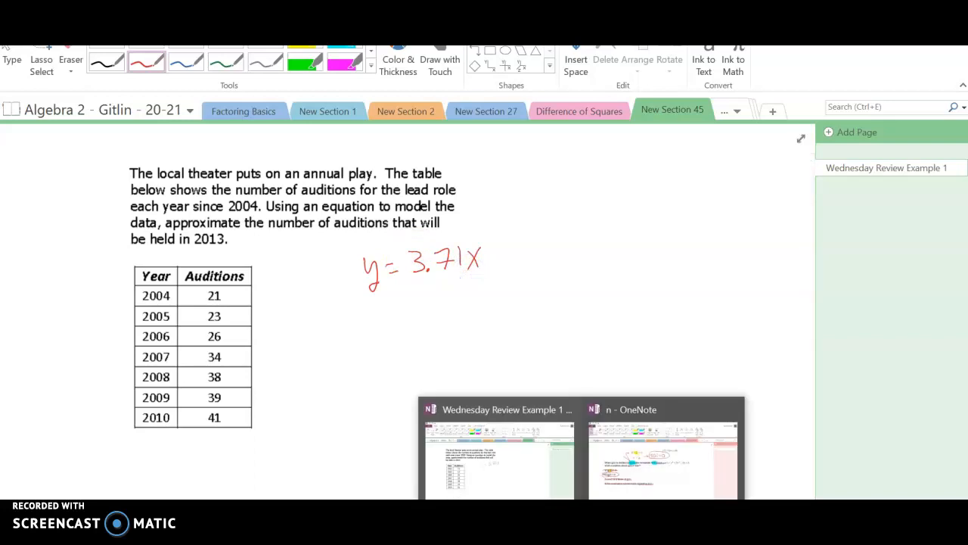
mouse_move(390, 509)
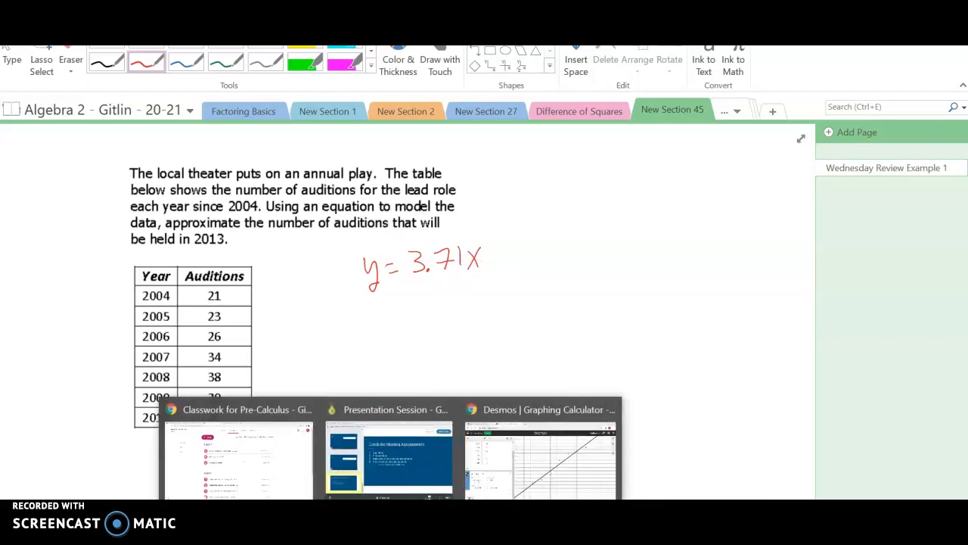
click(541, 465)
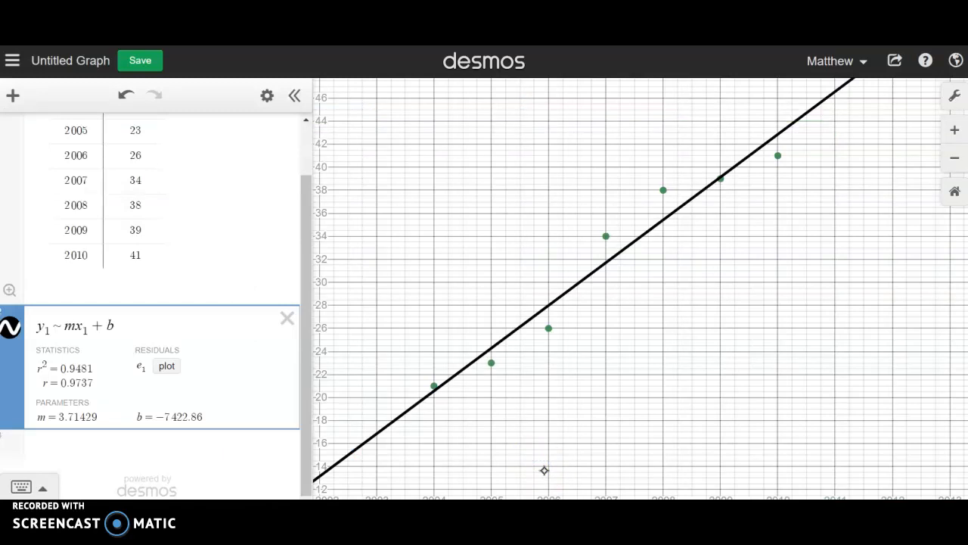
click(512, 466)
mouse_move(509, 253)
mouse_down()
mouse_move(550, 256)
mouse_move(568, 244)
mouse_move(606, 254)
mouse_up()
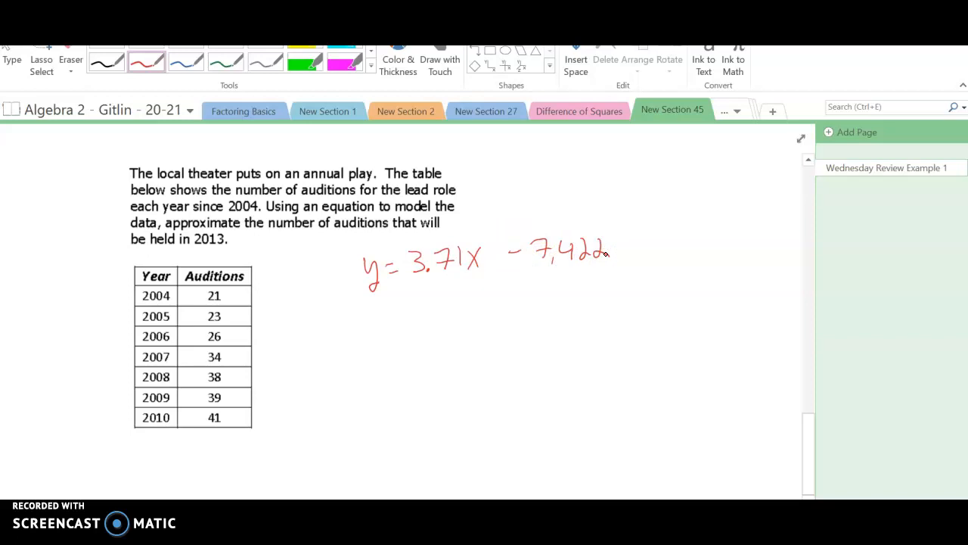
key(Escape)
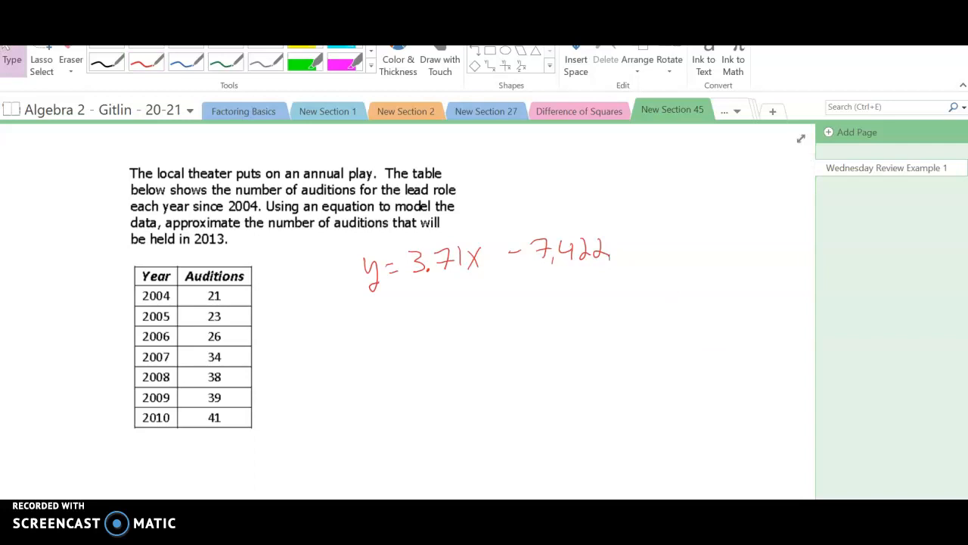
Return to Desmos and trace the regression line to the point at x = 2013
click(497, 454)
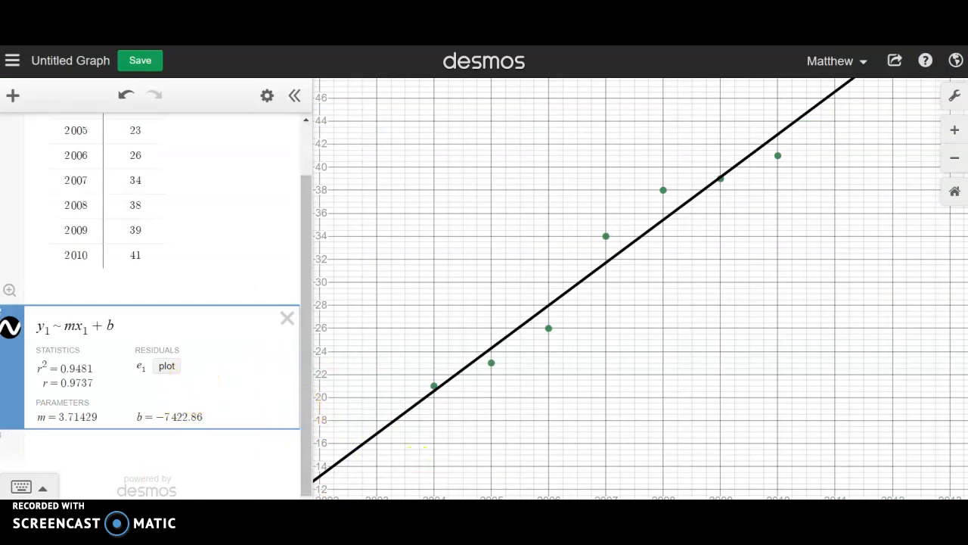
mouse_move(581, 498)
mouse_move(556, 462)
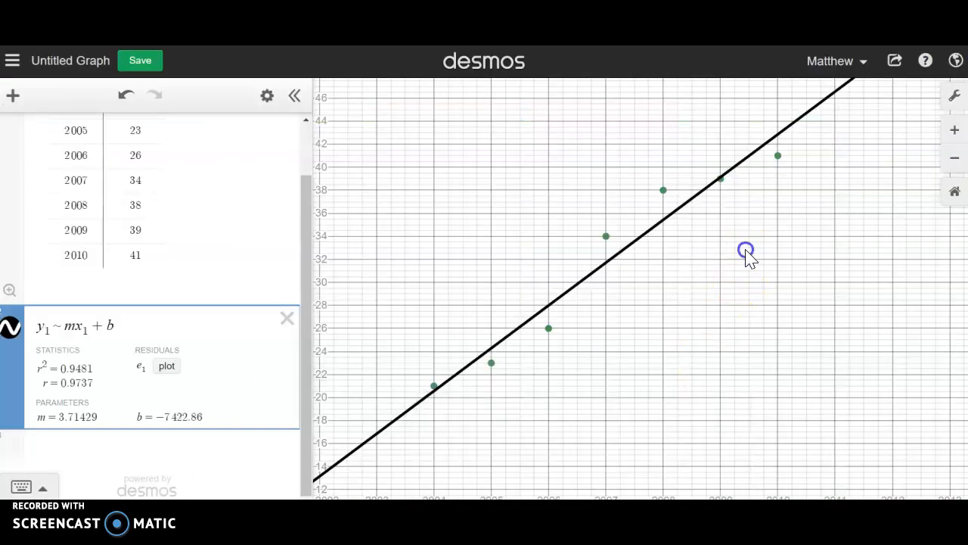
drag(746, 255, 452, 486)
mouse_move(553, 319)
mouse_down()
mouse_move(754, 204)
mouse_move(698, 211)
mouse_move(650, 266)
mouse_move(665, 256)
mouse_up()
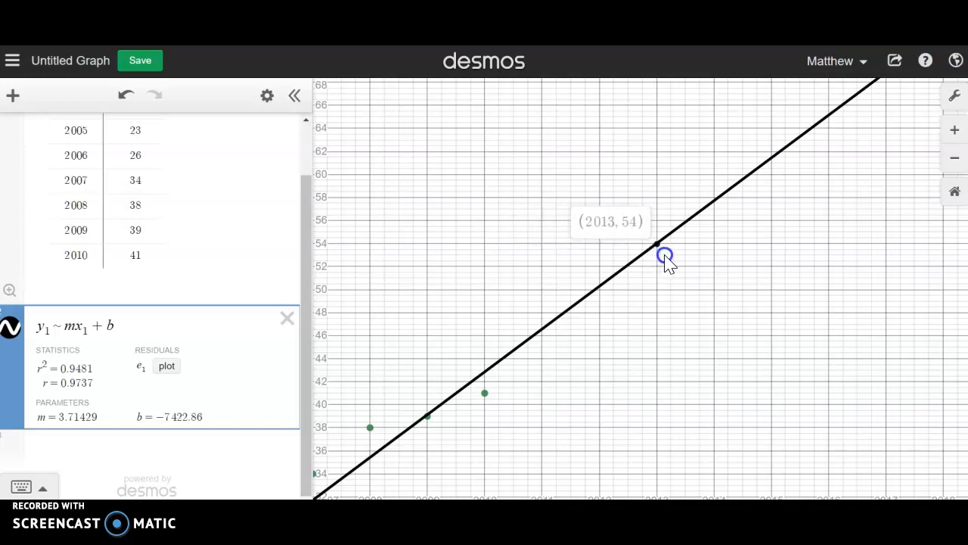
drag(665, 255, 665, 255)
Delete the linear regression expression and bring the plotted auditions data points back into view
mouse_move(562, 410)
mouse_down()
mouse_move(627, 345)
mouse_move(737, 183)
mouse_up()
mouse_move(538, 398)
mouse_down()
mouse_move(590, 343)
mouse_move(668, 346)
mouse_move(663, 328)
mouse_up()
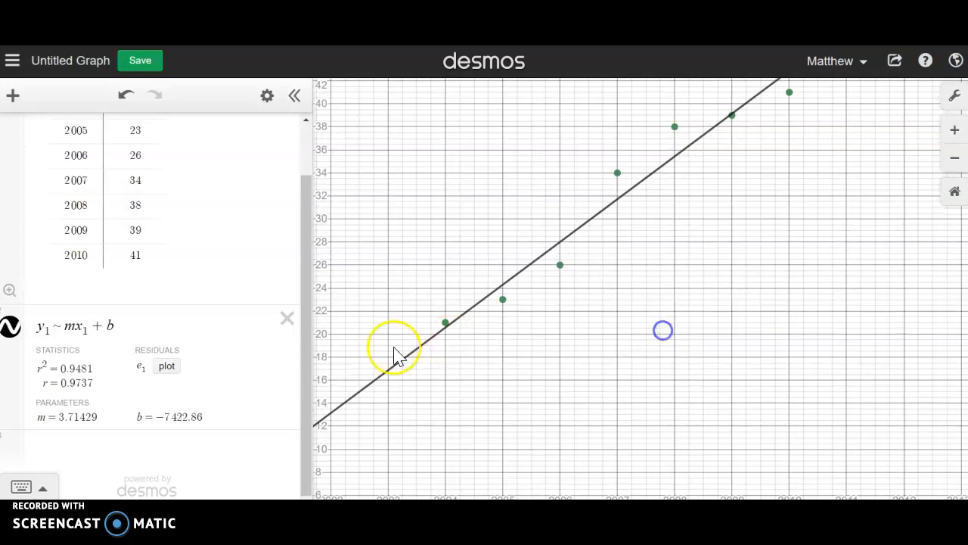
click(285, 320)
click(63, 386)
drag(594, 294, 609, 322)
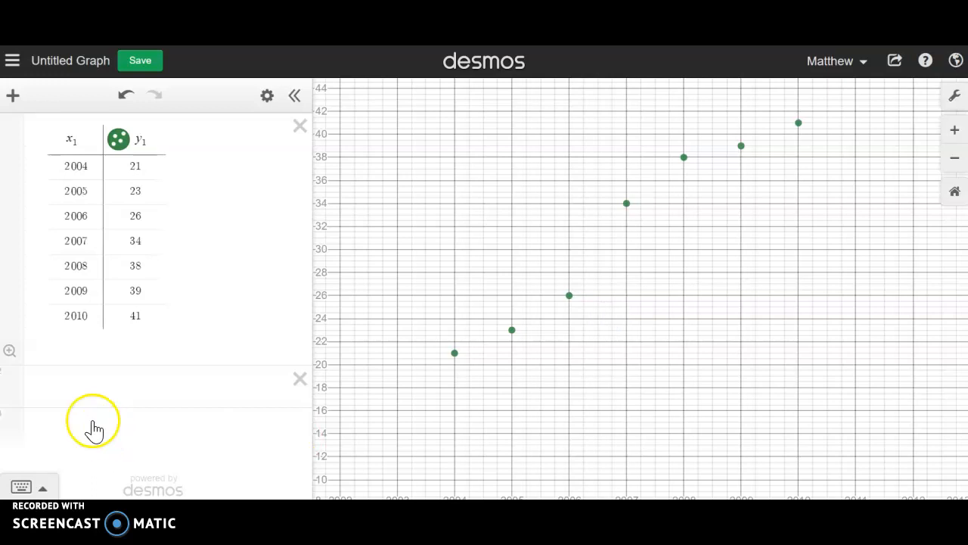
Fit a quadratic regression to the auditions data by entering y₁ ~ ax₁² + bx₁ + c below the table
click(75, 383)
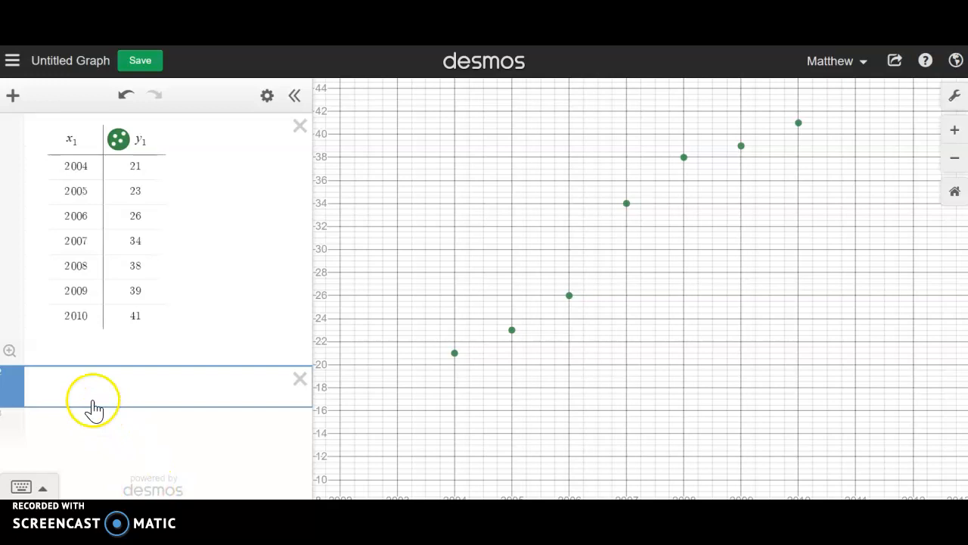
click(80, 377)
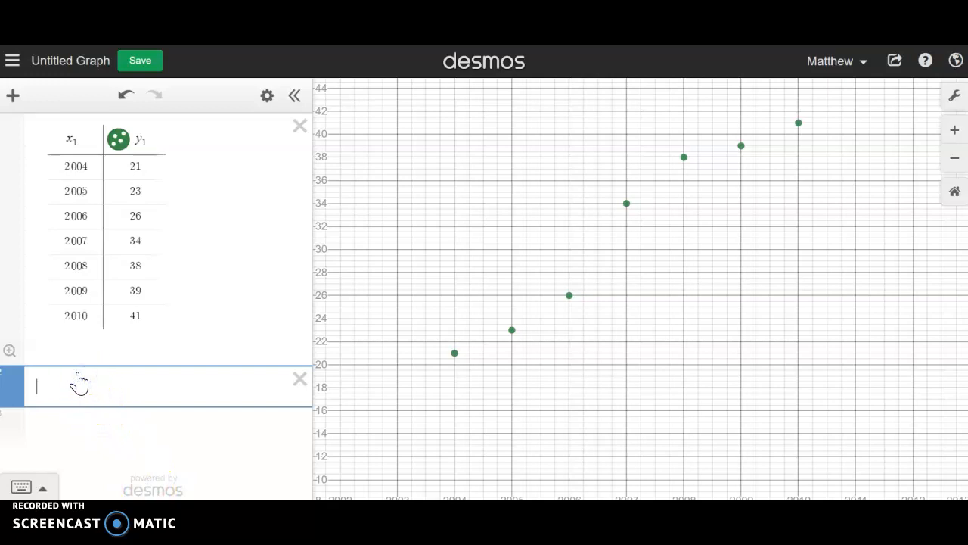
text(y1)
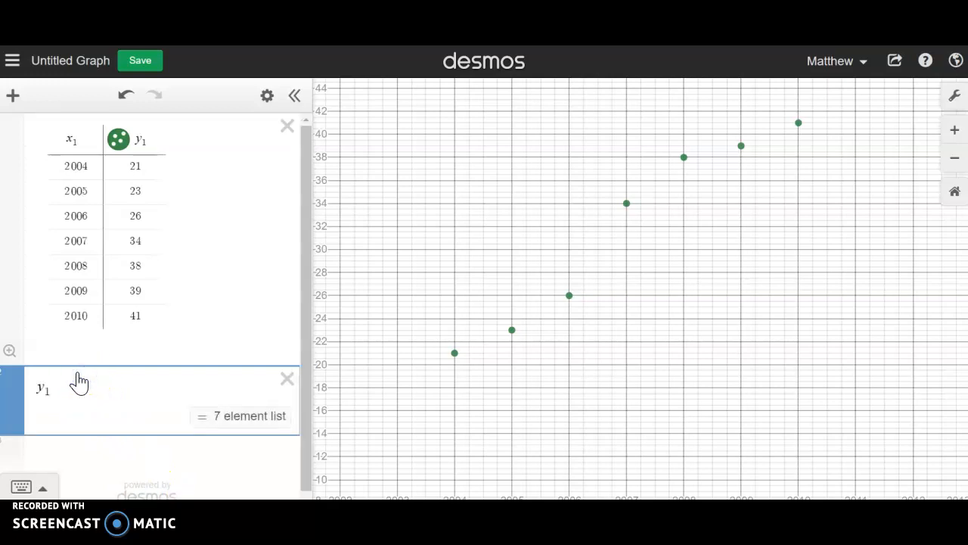
text( ~ ax1 )
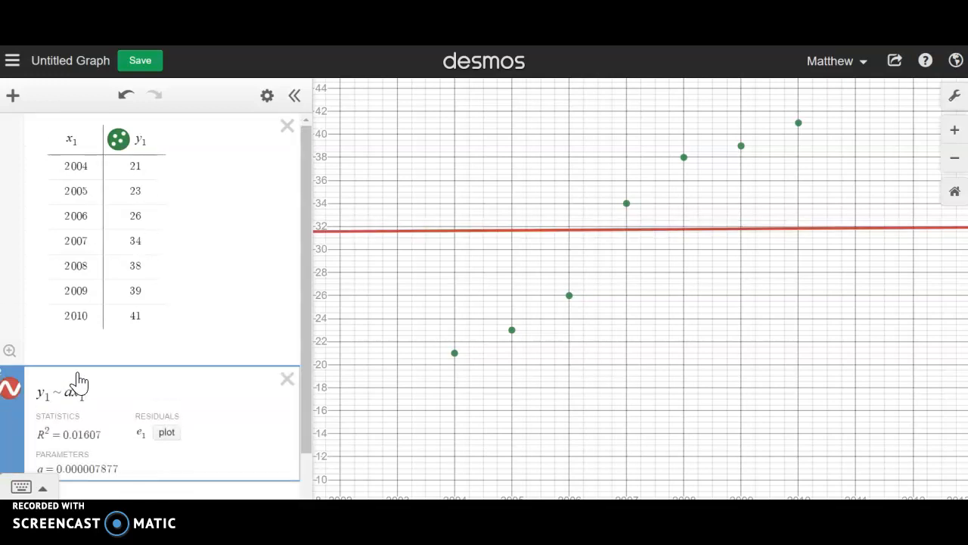
text(^2 + bx1)
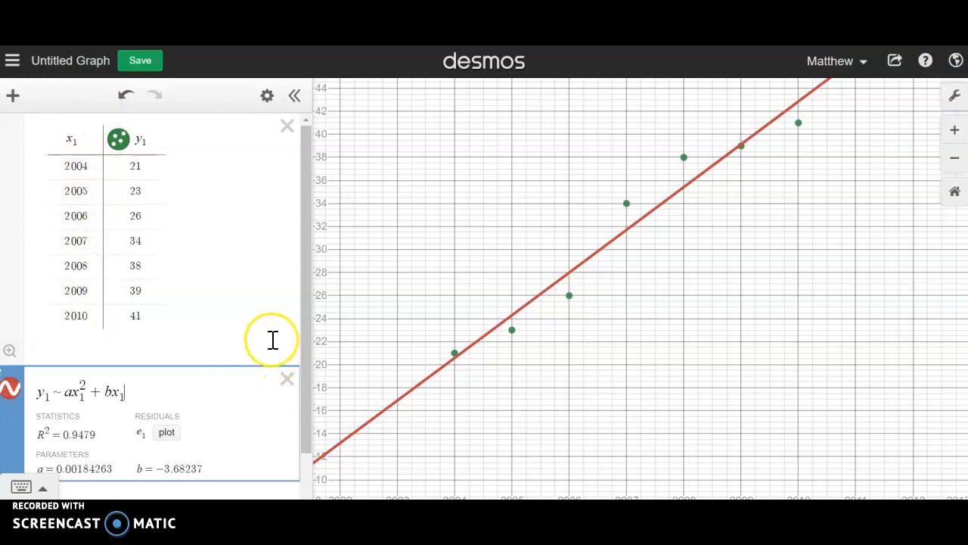
text(+c)
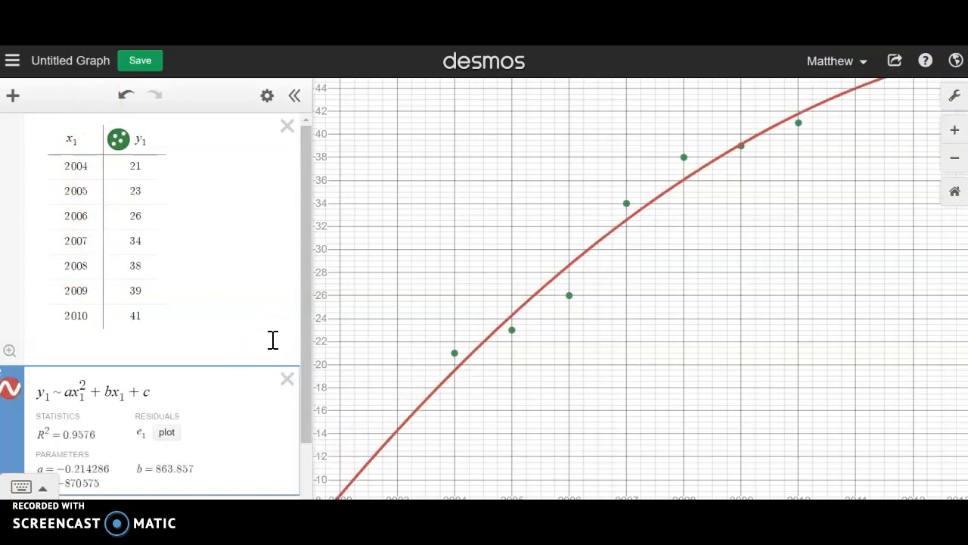
scroll(252, 331, down, 2)
scroll(249, 329, up, 2)
scroll(220, 295, down, 2)
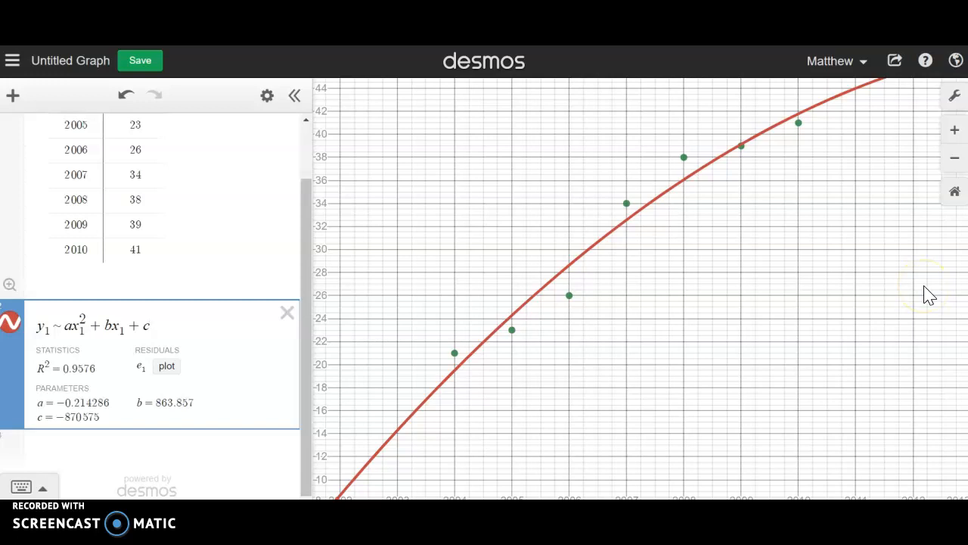
Switch to OneNote and handwrite y = −0.21x² in blue below the linear equation, using the quadratic regression's a value
click(509, 468)
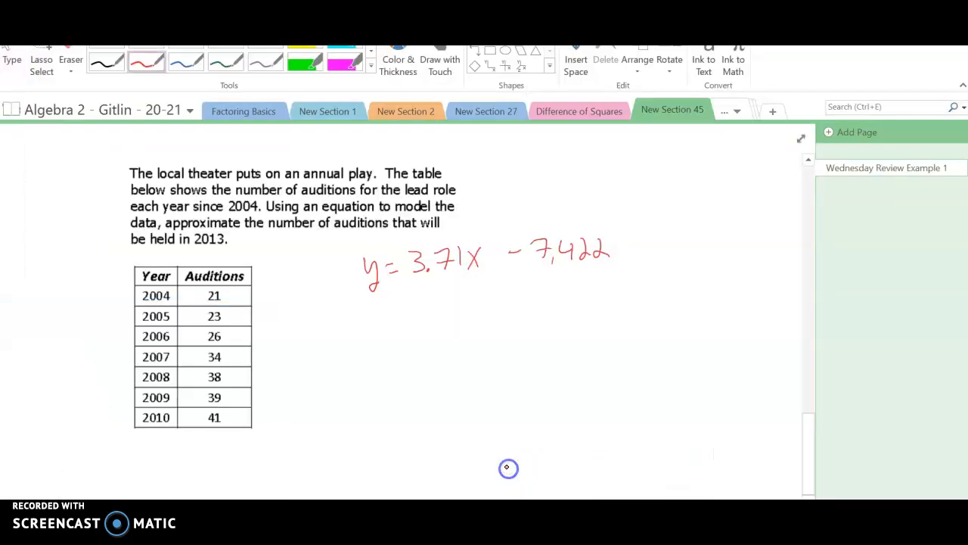
click(180, 63)
mouse_move(368, 315)
mouse_down()
mouse_move(375, 342)
mouse_move(407, 318)
mouse_move(413, 327)
mouse_up()
mouse_move(391, 521)
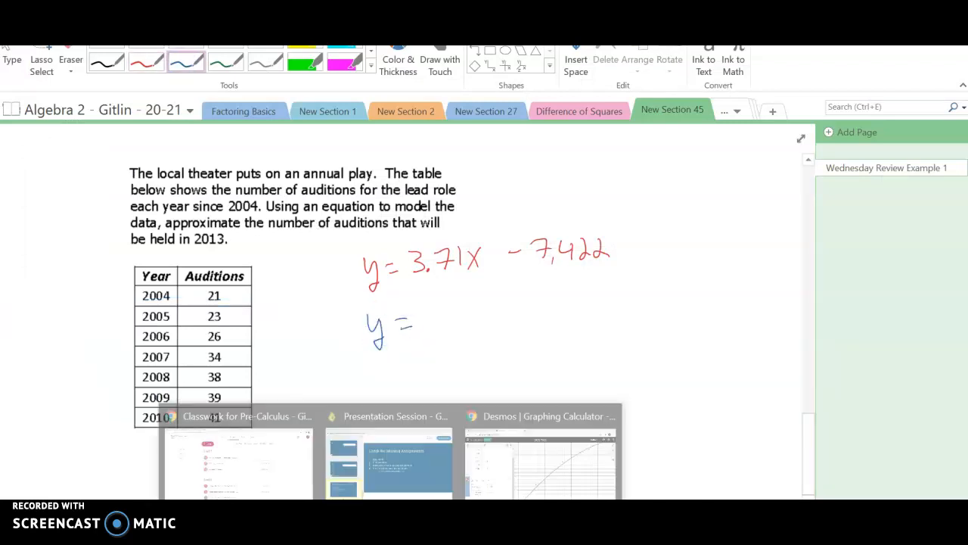
click(515, 465)
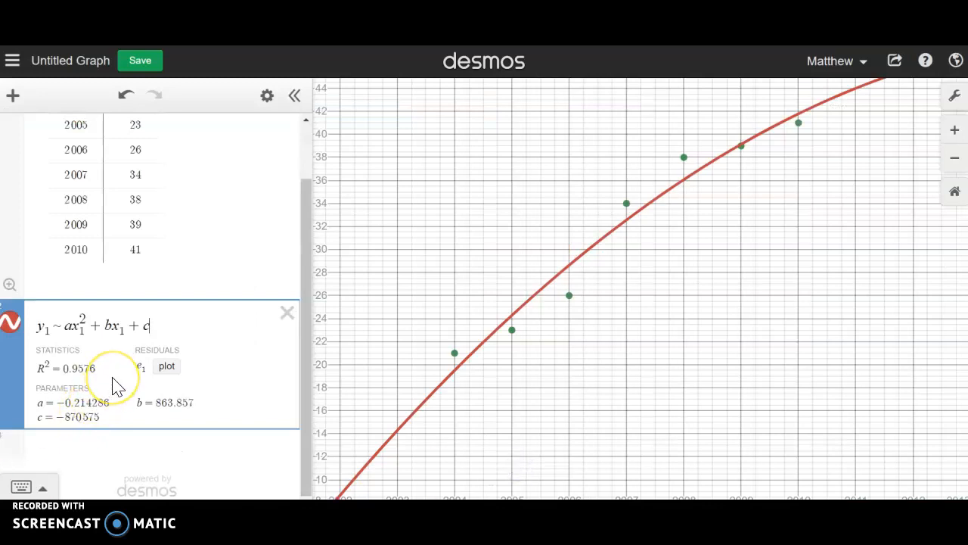
mouse_move(582, 521)
click(501, 473)
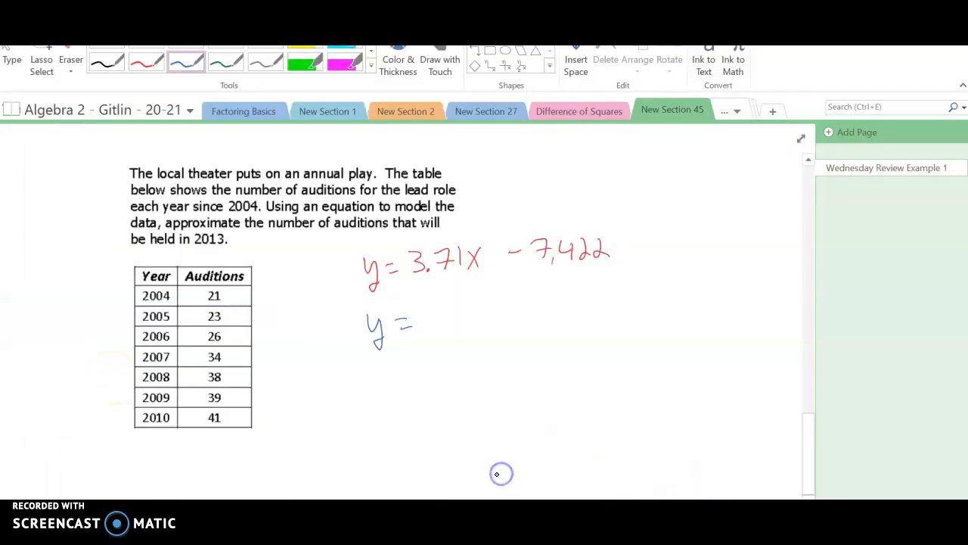
mouse_move(425, 316)
mouse_down()
mouse_move(484, 306)
mouse_move(497, 325)
mouse_move(521, 306)
mouse_up()
Extend the blue handwritten quadratic equation with the term + 863.8x, taking the b value from Desmos
mouse_move(583, 522)
click(534, 459)
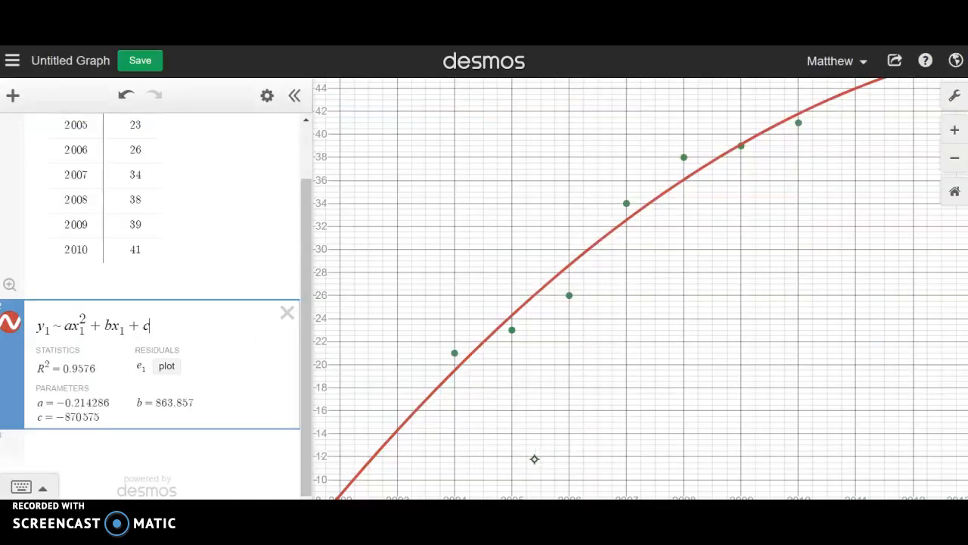
mouse_move(582, 522)
click(519, 472)
mouse_move(543, 301)
mouse_down()
mouse_move(534, 322)
mouse_move(573, 297)
mouse_move(610, 313)
mouse_move(637, 301)
mouse_up()
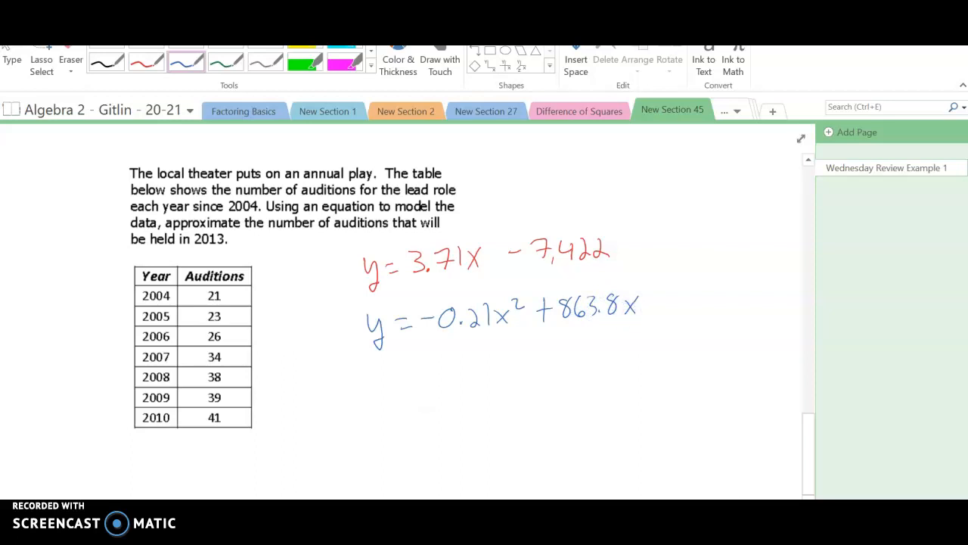
Finish the blue handwritten quadratic equation with the constant term −870575, taking the c value from Desmos
mouse_move(583, 522)
mouse_move(454, 522)
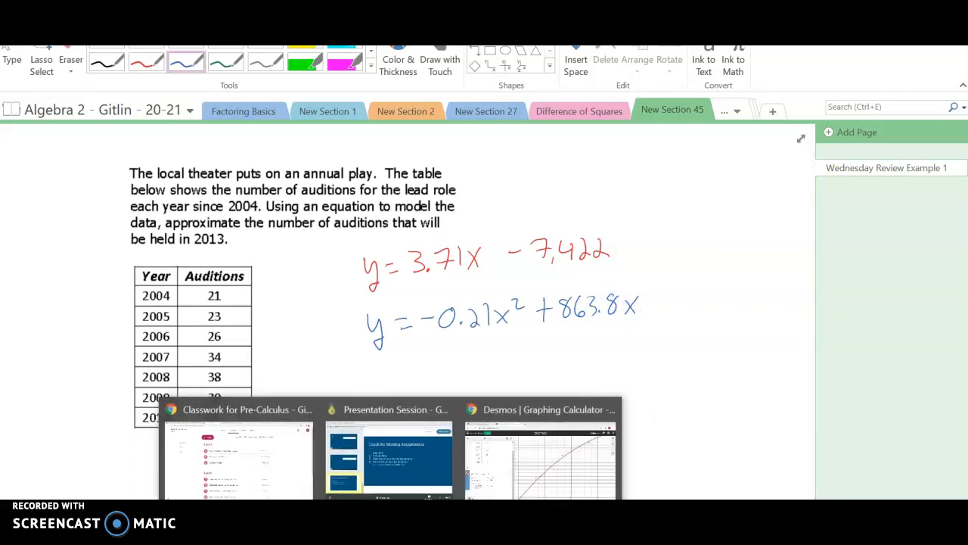
click(529, 454)
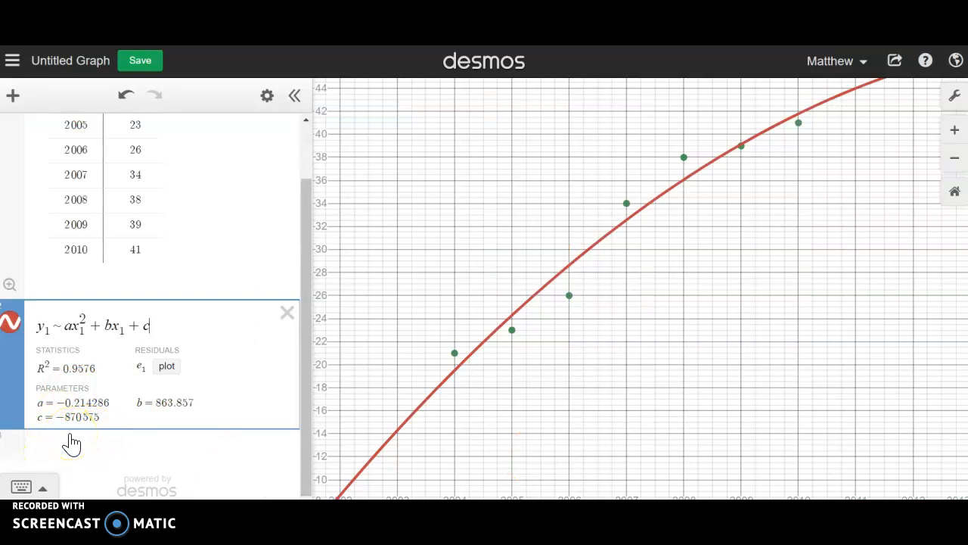
mouse_move(582, 522)
click(511, 469)
mouse_move(655, 298)
mouse_down()
mouse_move(702, 305)
mouse_move(724, 283)
mouse_move(718, 299)
mouse_move(744, 283)
mouse_move(767, 292)
mouse_move(761, 303)
mouse_up()
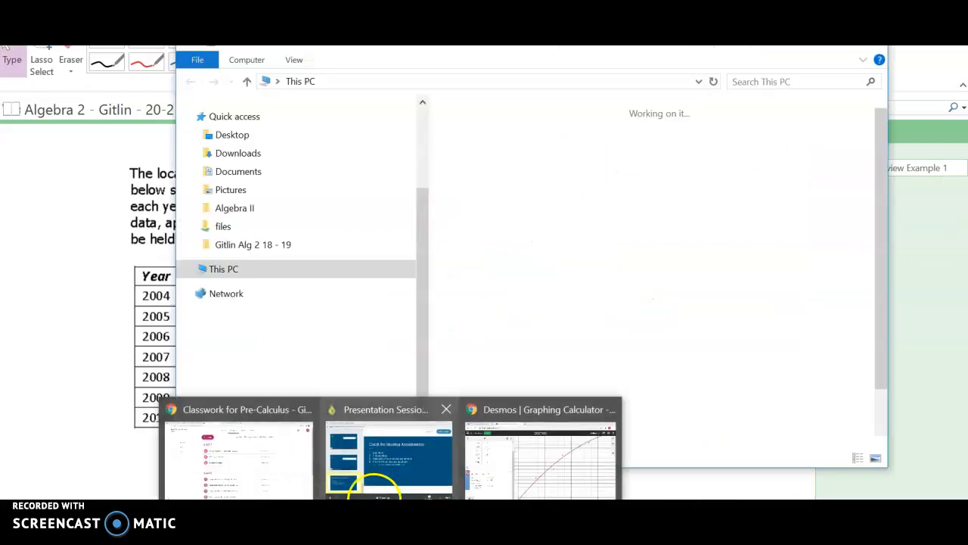
Return to Desmos and add the linear regression y₁ ~ mx₁ + b below the quadratic one to compare both fits
click(515, 460)
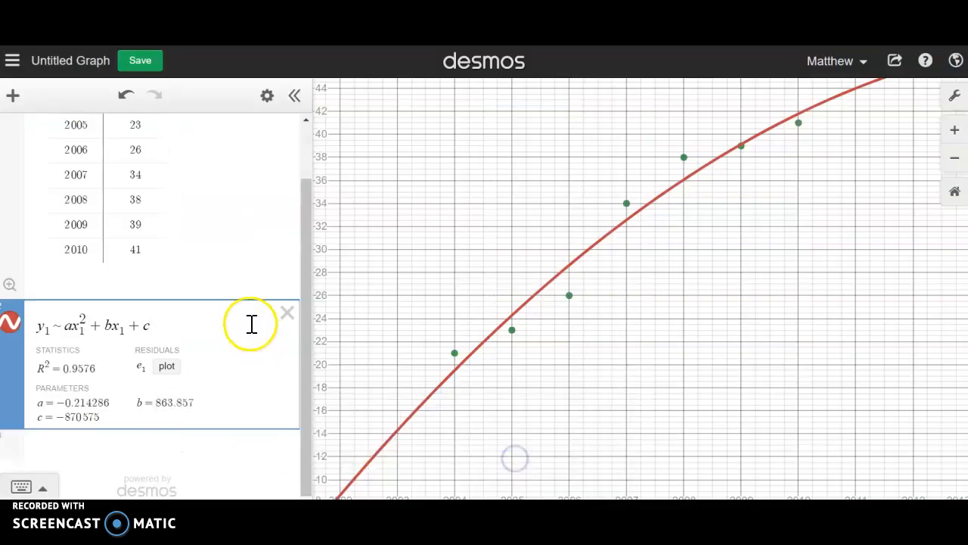
key(Return)
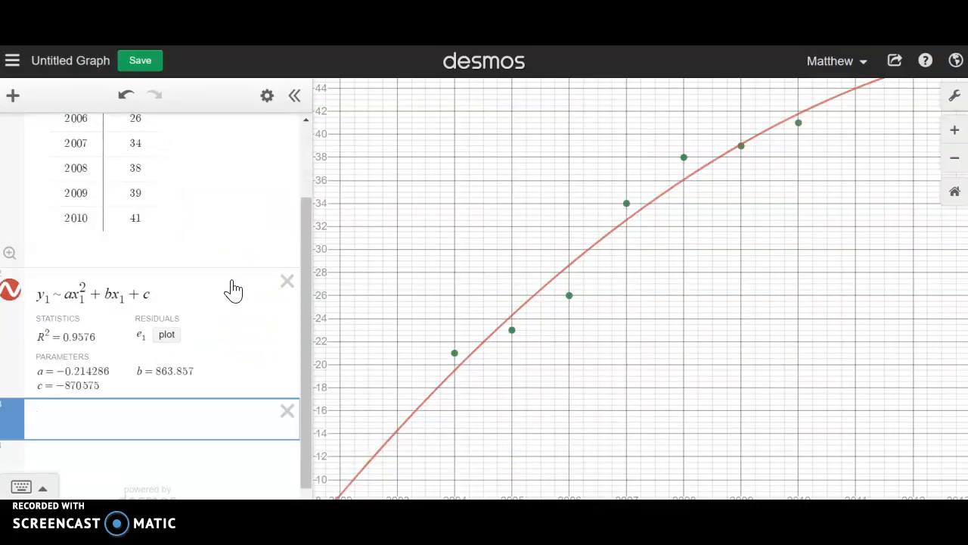
text(y_1~mx)
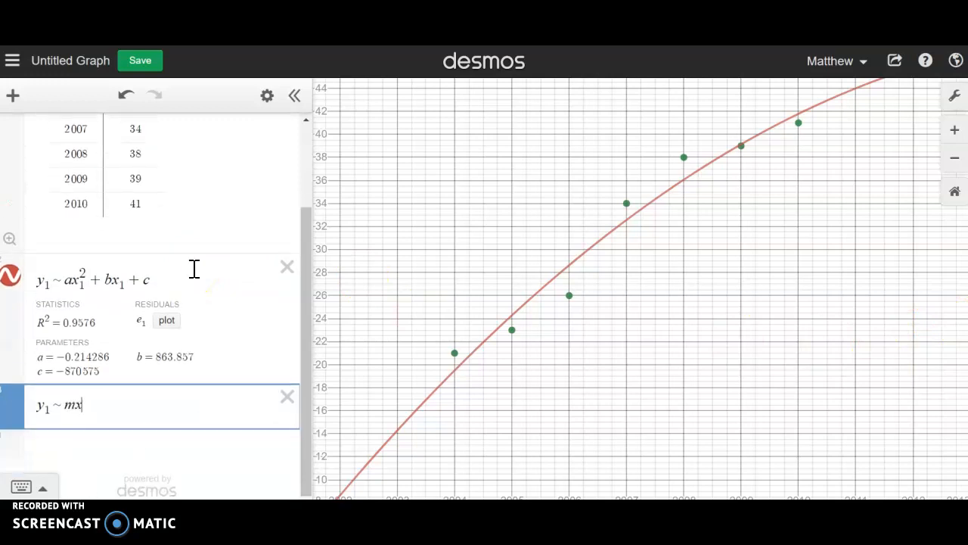
text(_1+b)
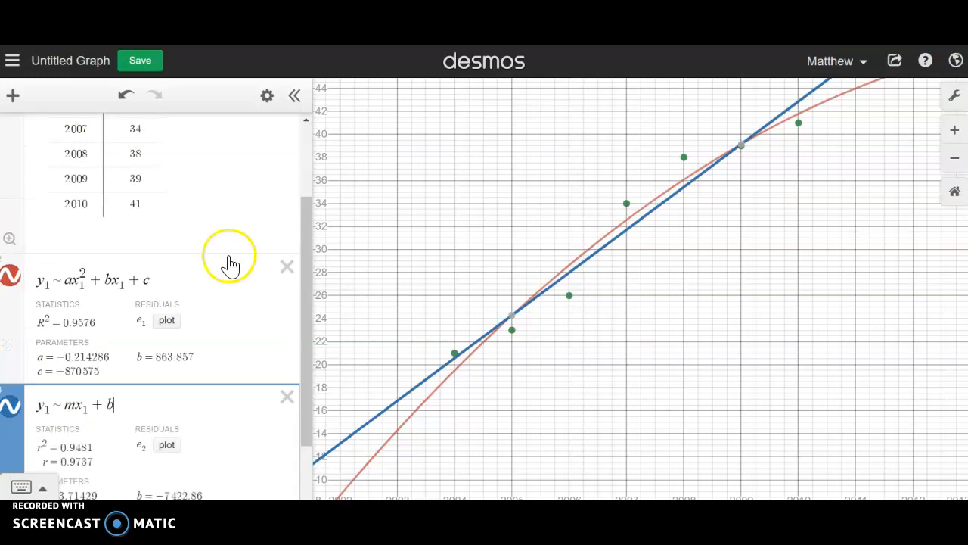
mouse_move(761, 357)
mouse_down()
mouse_move(444, 491)
mouse_move(658, 298)
mouse_move(736, 347)
mouse_move(767, 348)
mouse_up()
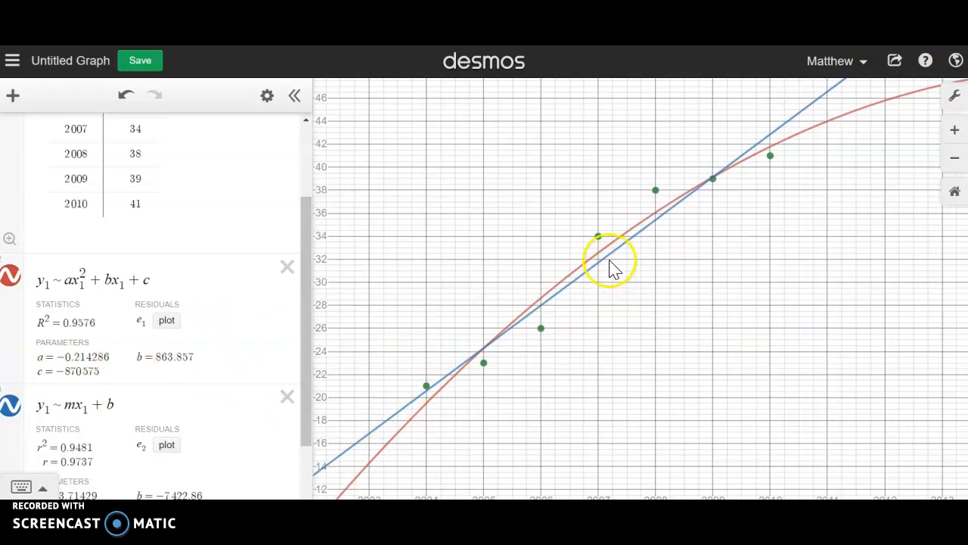
scroll(162, 383, down, 1)
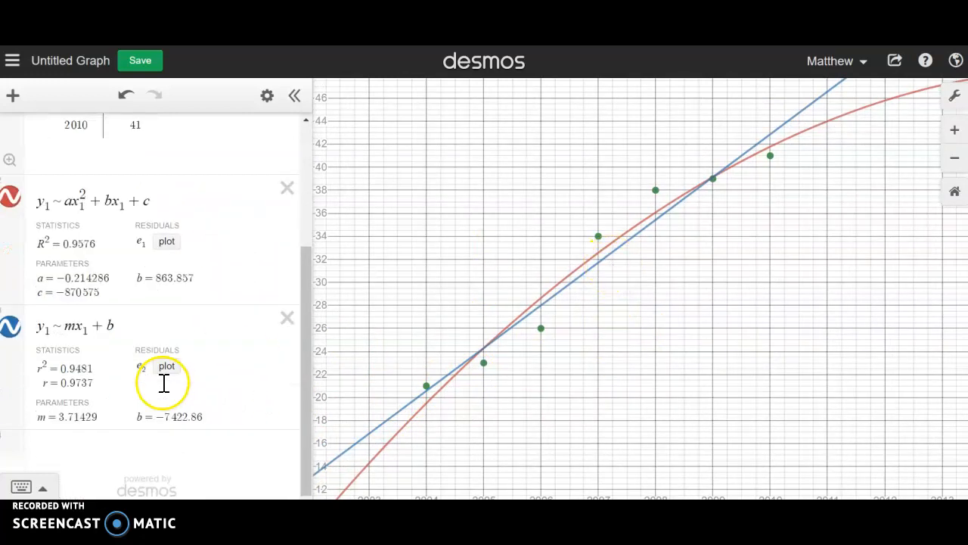